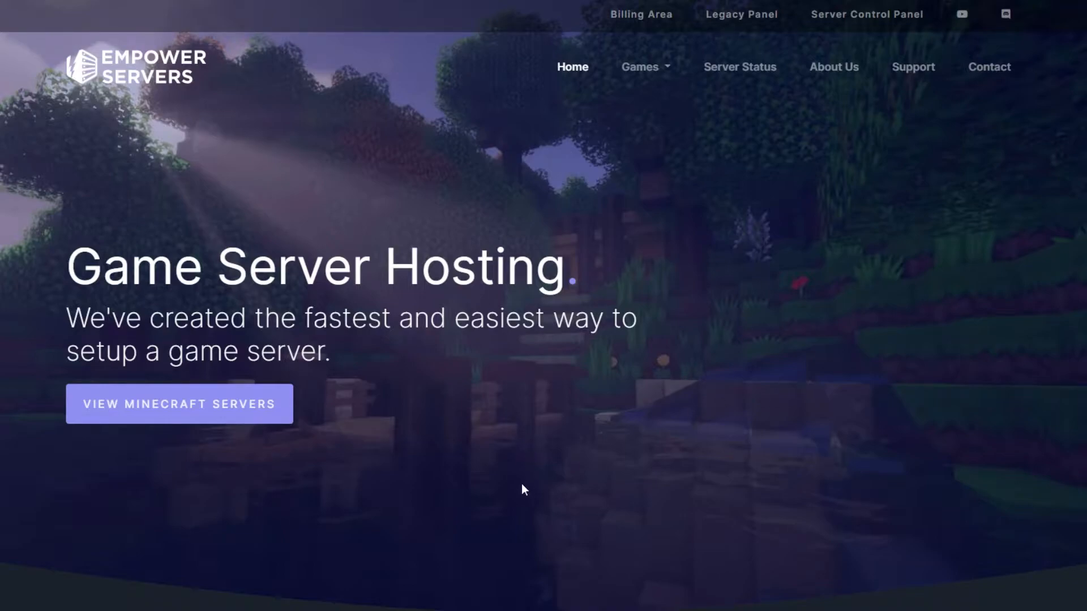
Step: Open the server control panel and go to the Tutorial Server's advanced configuration page
left_click(866, 29)
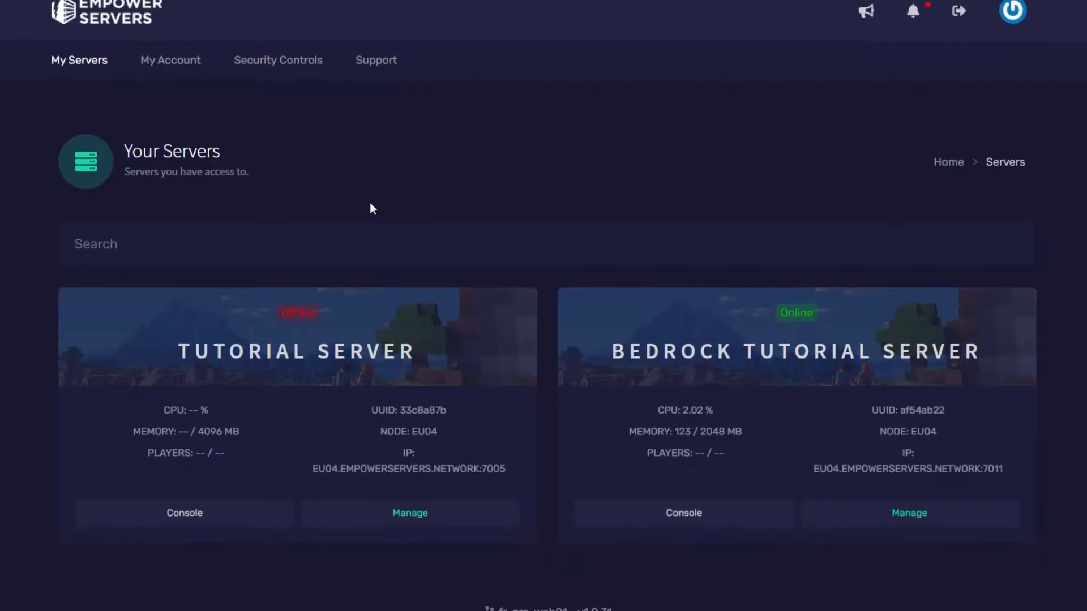
scroll(409, 501, "down", 1)
left_click(410, 488)
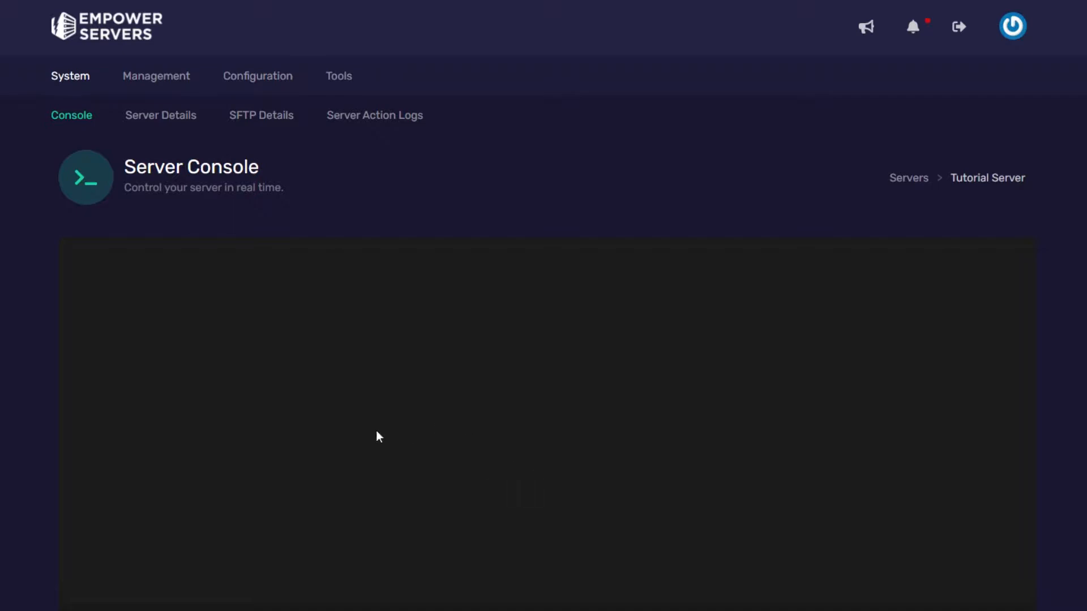
left_click(284, 111)
scroll(593, 222, "down", 1)
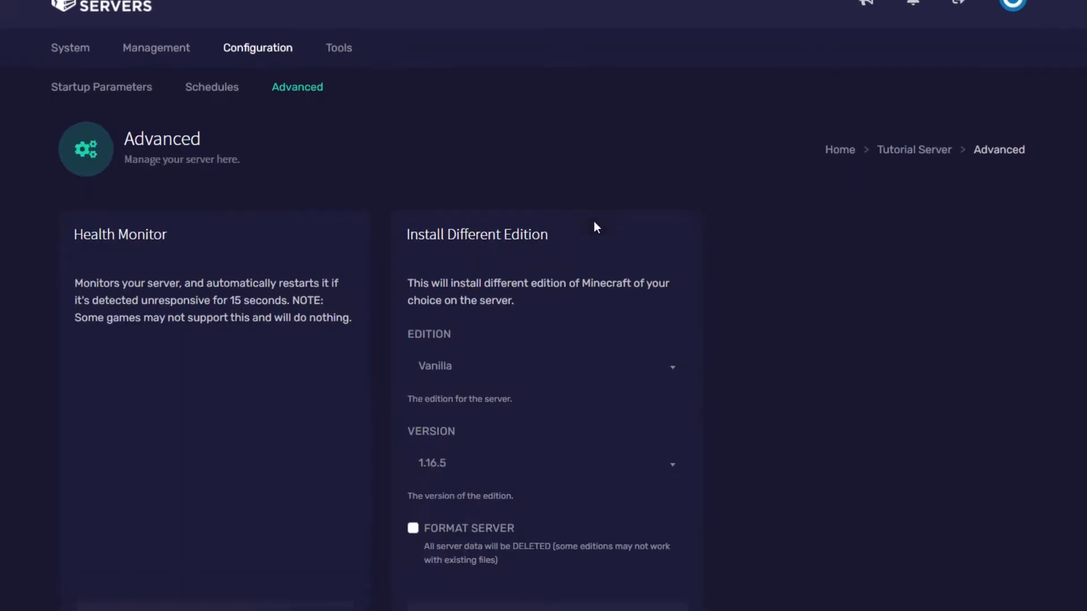
Step: Install the Spigot edition, version 1.16.5, on the server without formatting its existing data
scroll(593, 222, "down", 2)
left_click(472, 248)
scroll(494, 368, "down", 3)
left_click(488, 346)
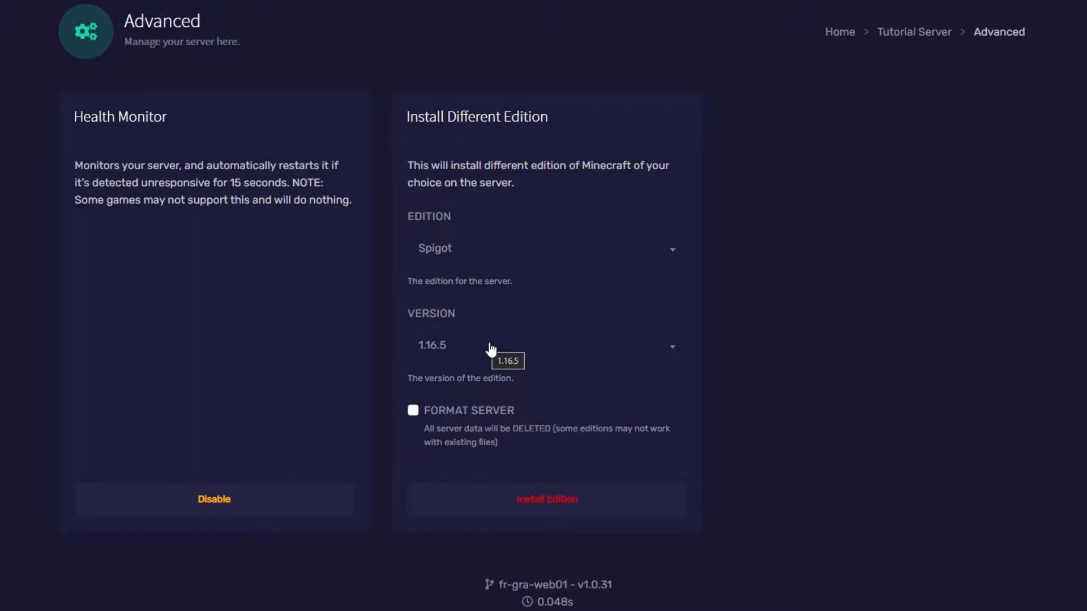
left_click(574, 500)
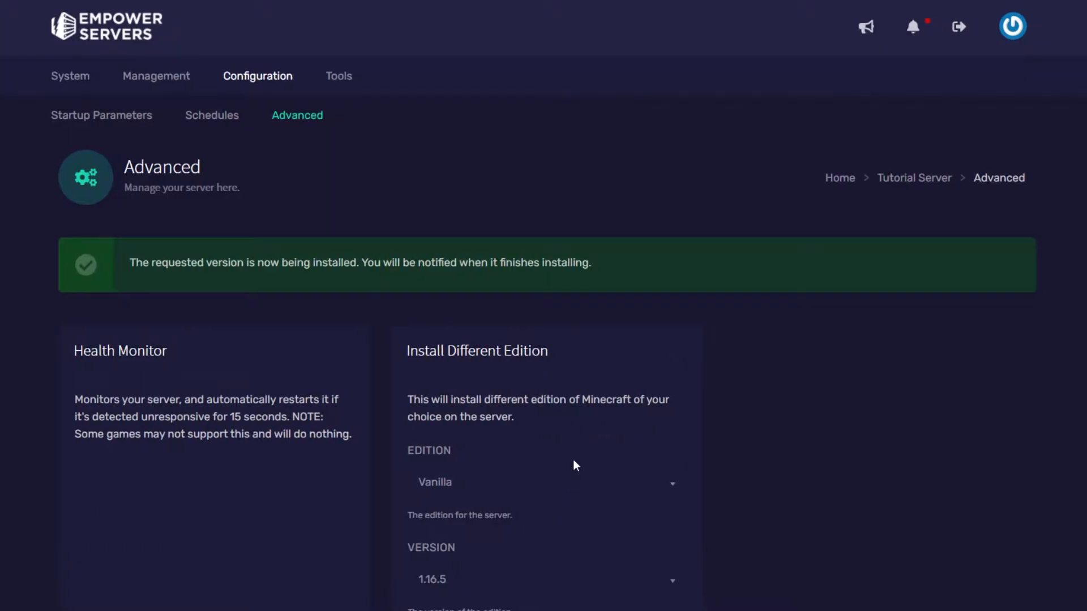
scroll(805, 408, "down", 3)
scroll(801, 414, "down", 1)
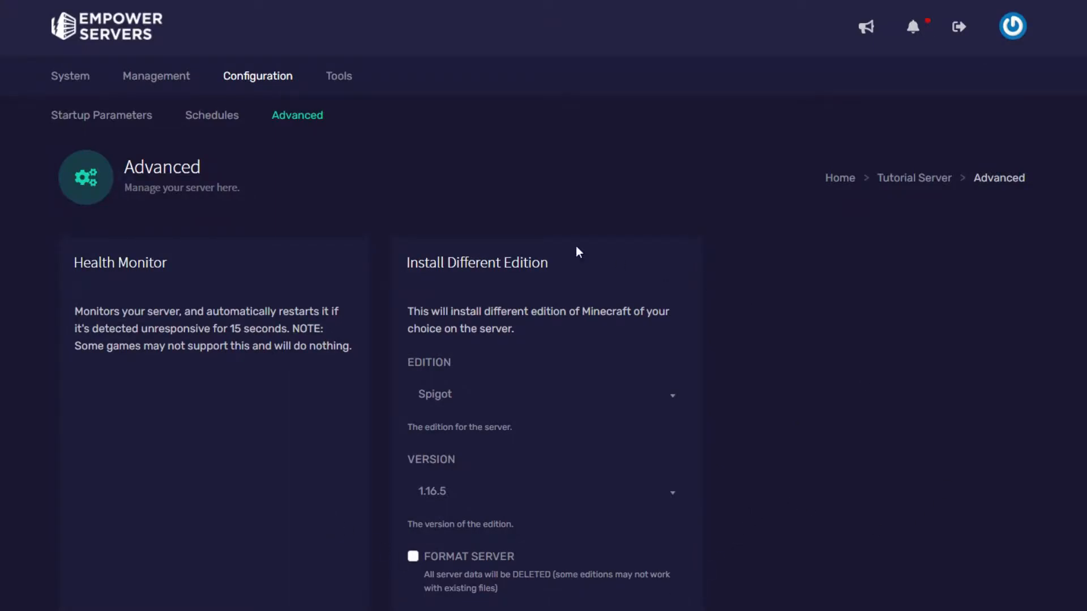
Step: Check the server's root directory in the file manager for the installed server file
left_click(178, 78)
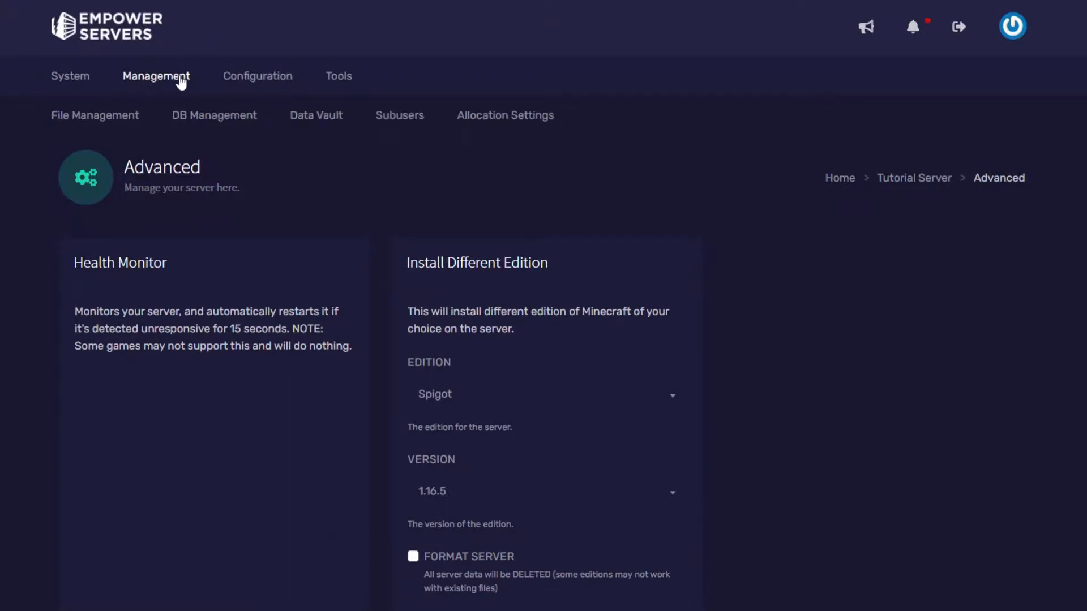
left_click(129, 114)
scroll(538, 293, "down", 3)
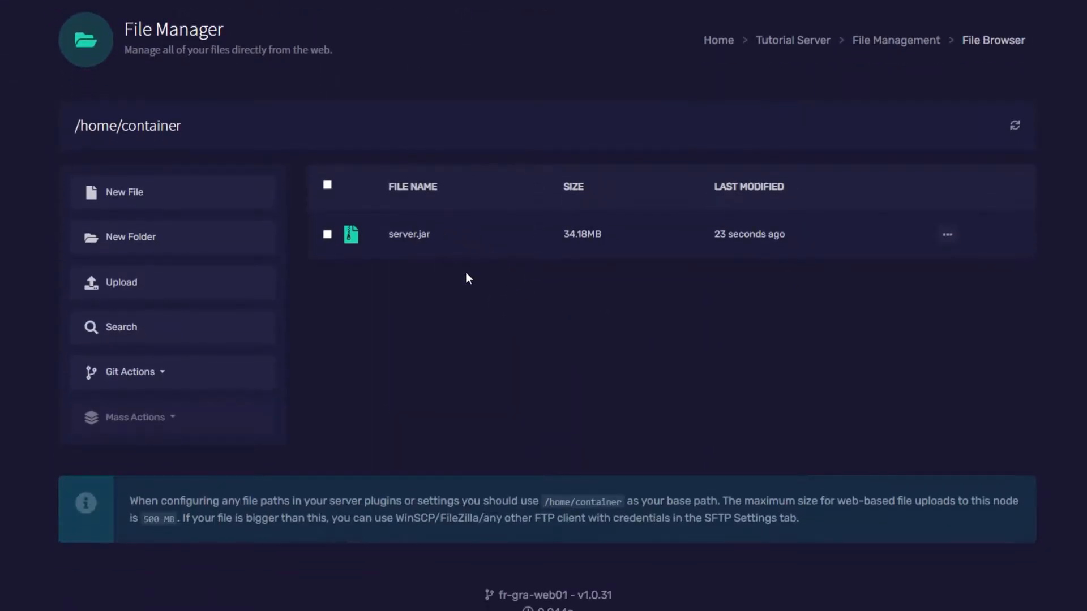
scroll(498, 364, "up", 3)
Step: Start the server from its console and accept the Minecraft EULA
left_click(78, 75)
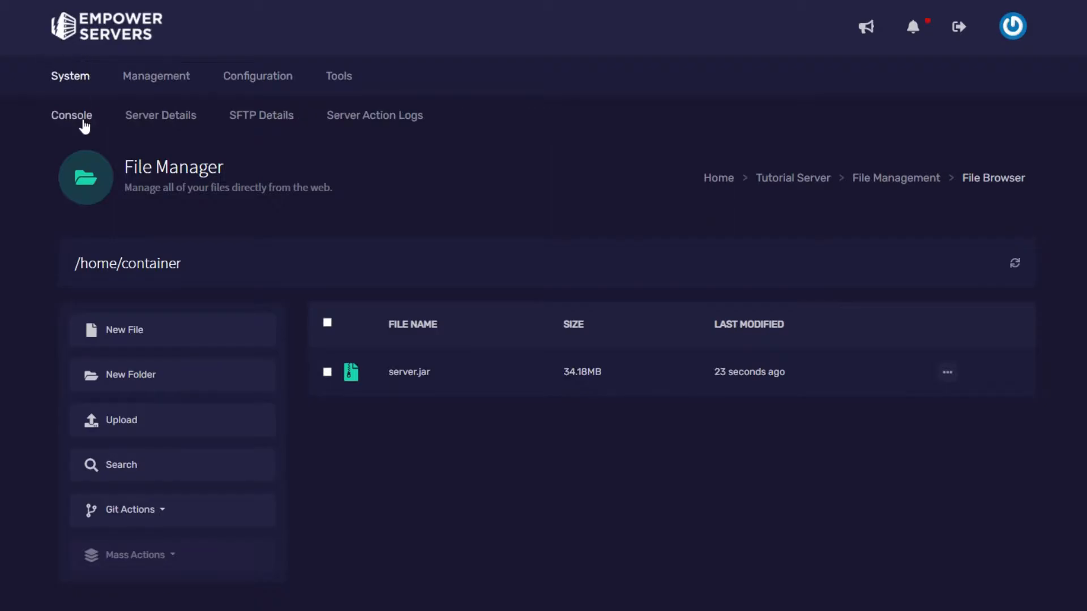
left_click(84, 126)
scroll(587, 317, "down", 5)
left_click(468, 400)
scroll(372, 308, "up", 4)
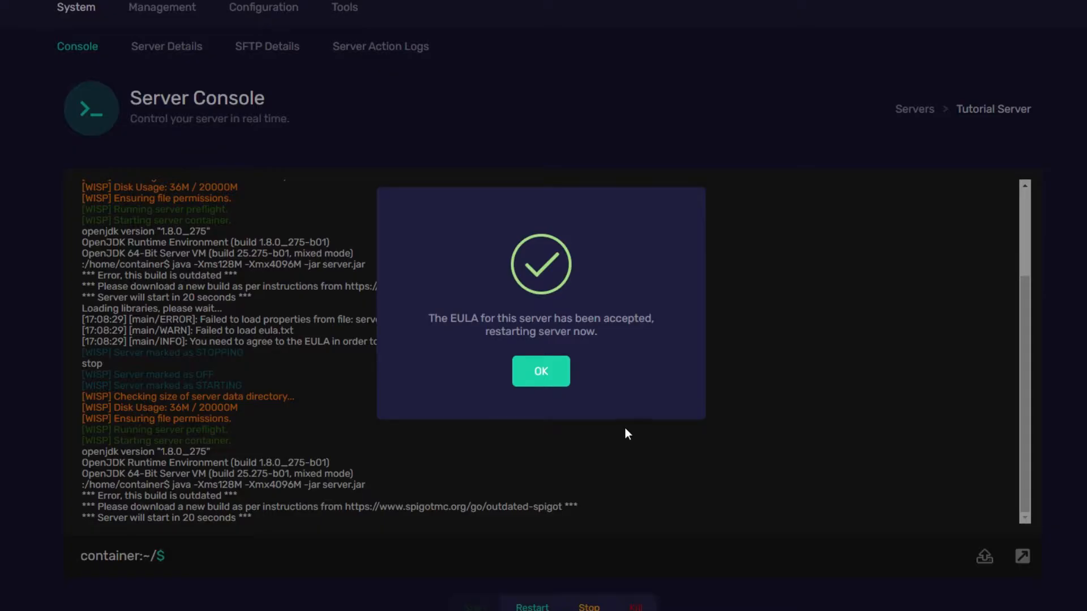
left_click(541, 371)
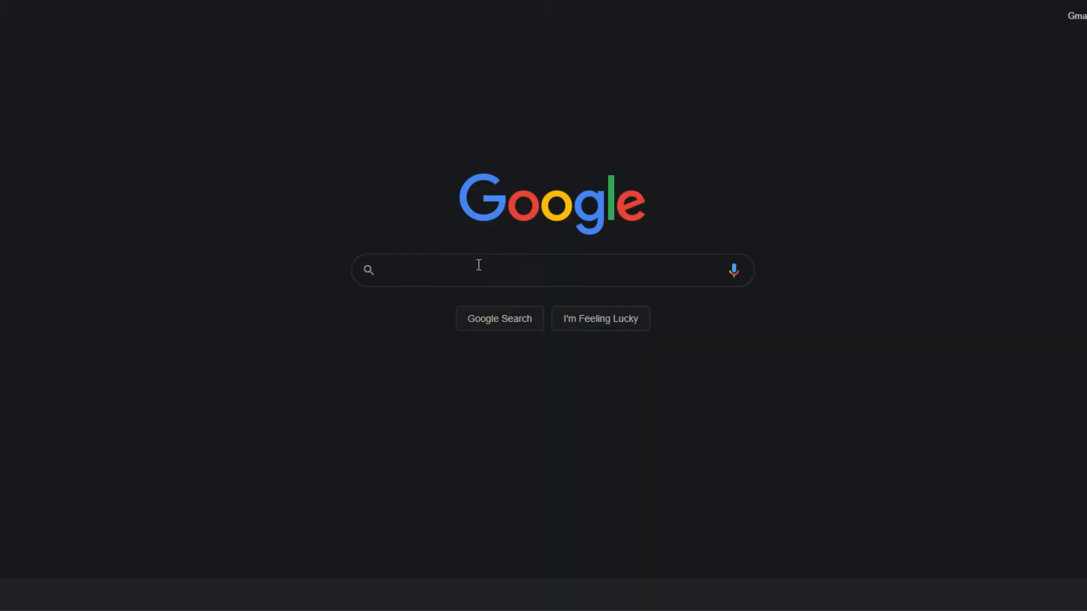
Step: Search Google for "geyser mc" and download Geyser-Spigot.jar from the official site into the geyser folder on the desktop
type("geyser mc")
key("Return")
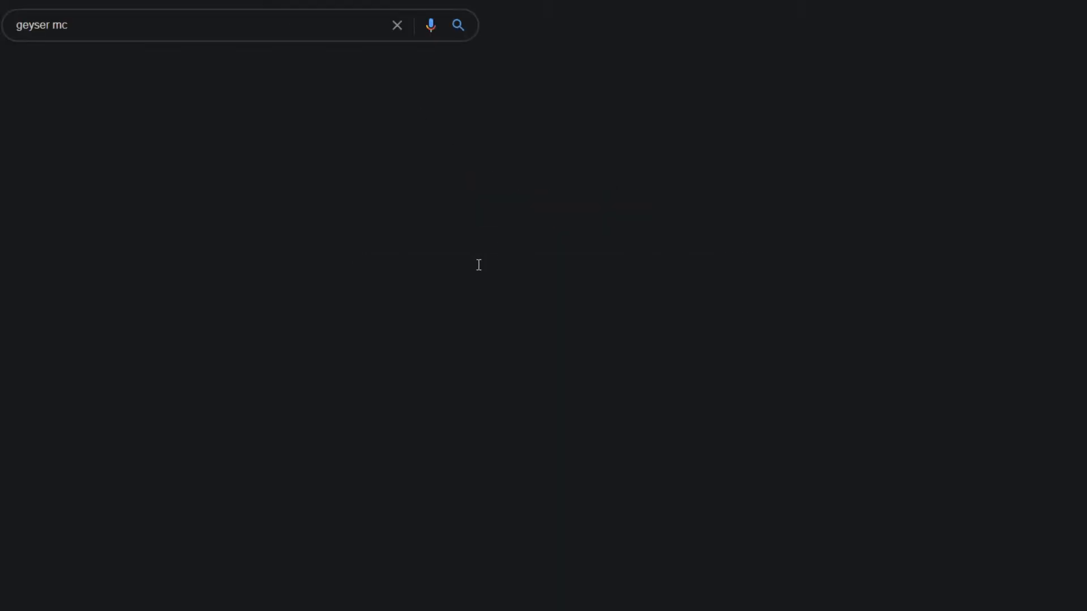
left_click(46, 139)
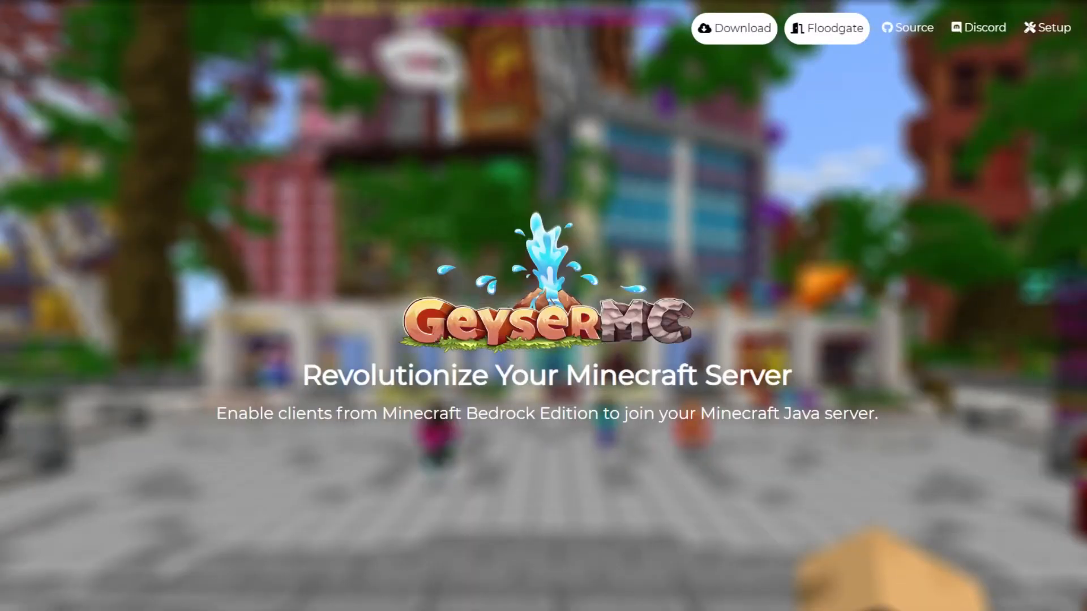
left_click(742, 34)
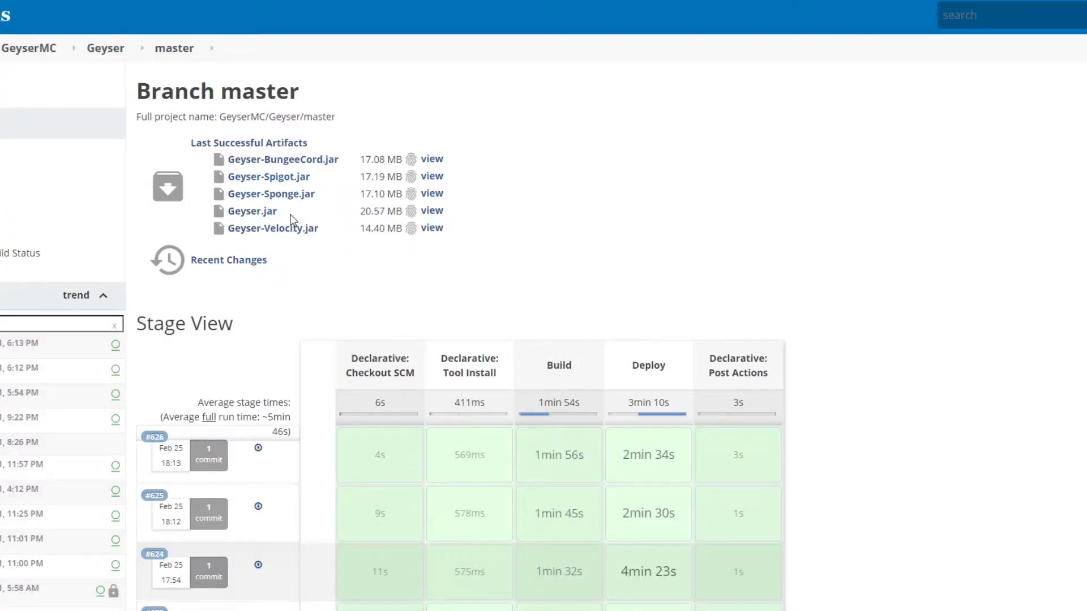
left_click(286, 177)
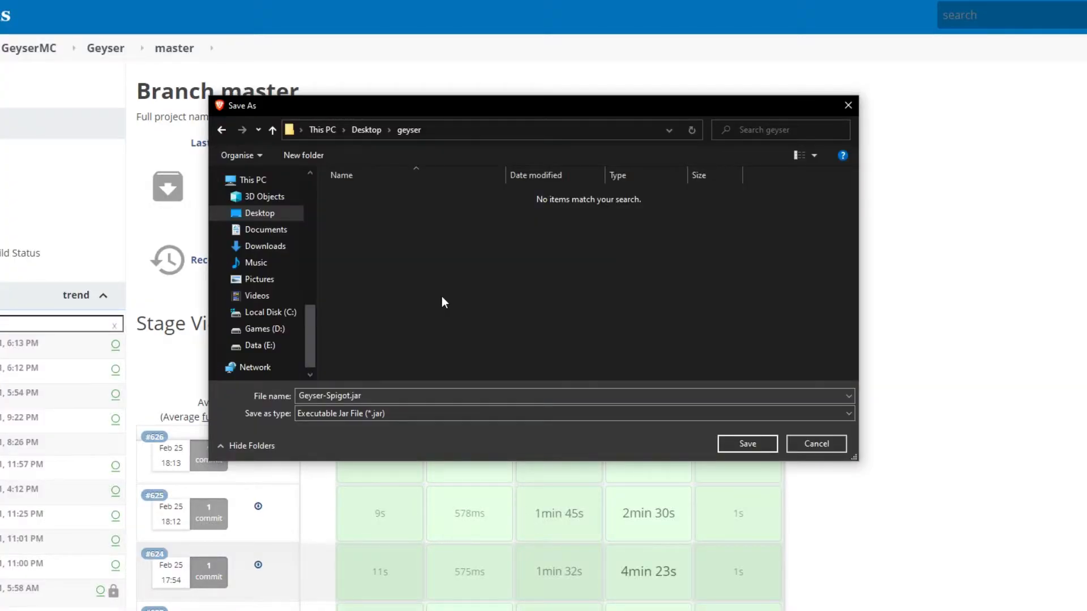
left_click(748, 443)
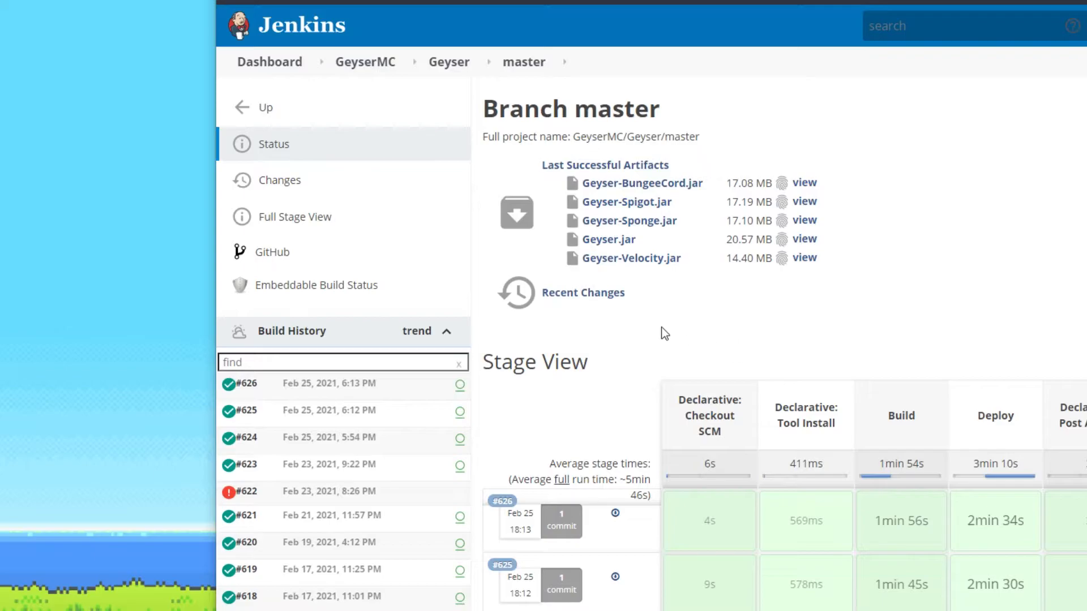
Step: Download floodgate-bukkit.jar from the master branch of GeyserMC's Floodgate repository into the same geyser folder
left_click(369, 67)
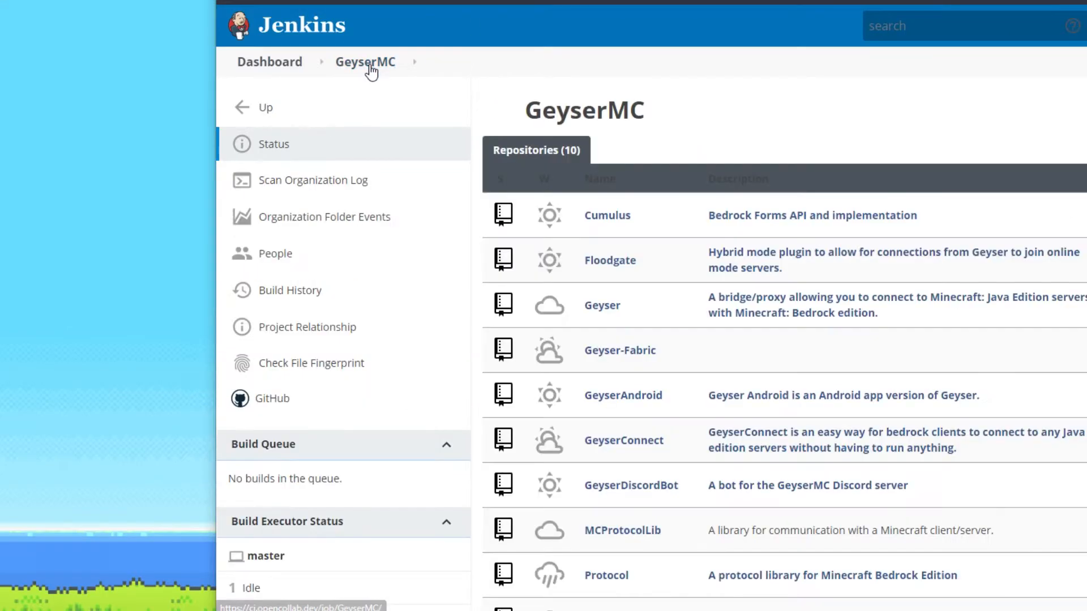
left_click(610, 260)
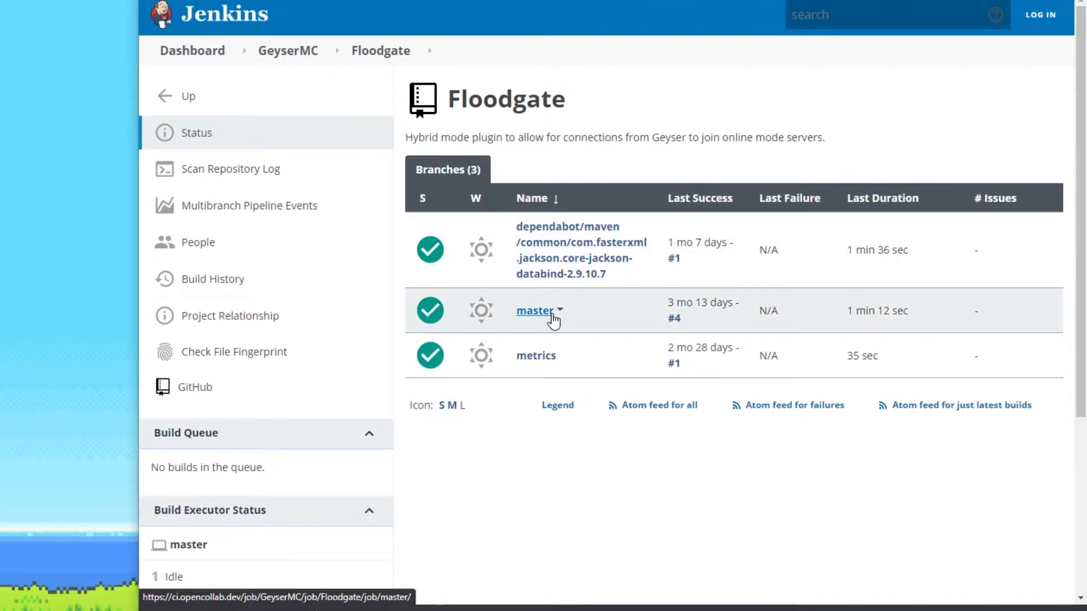
left_click(555, 309)
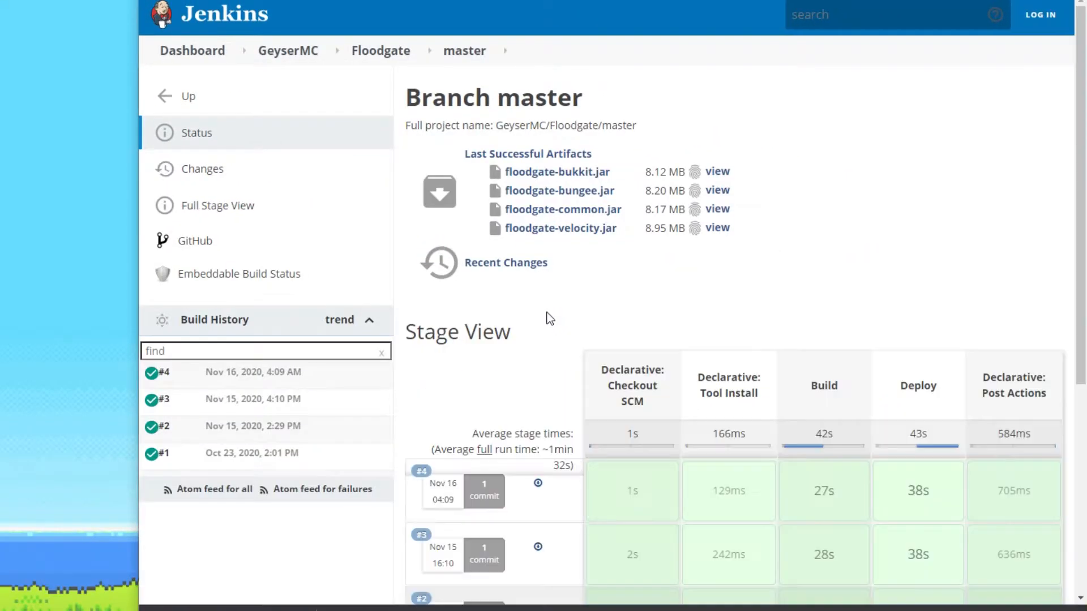
left_click(577, 172)
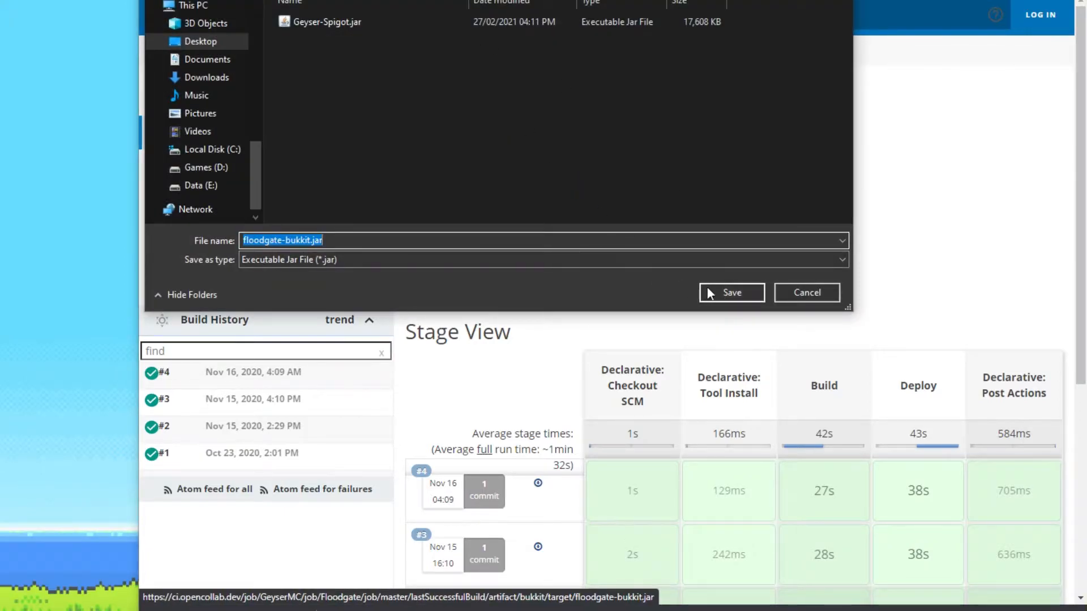
left_click(727, 291)
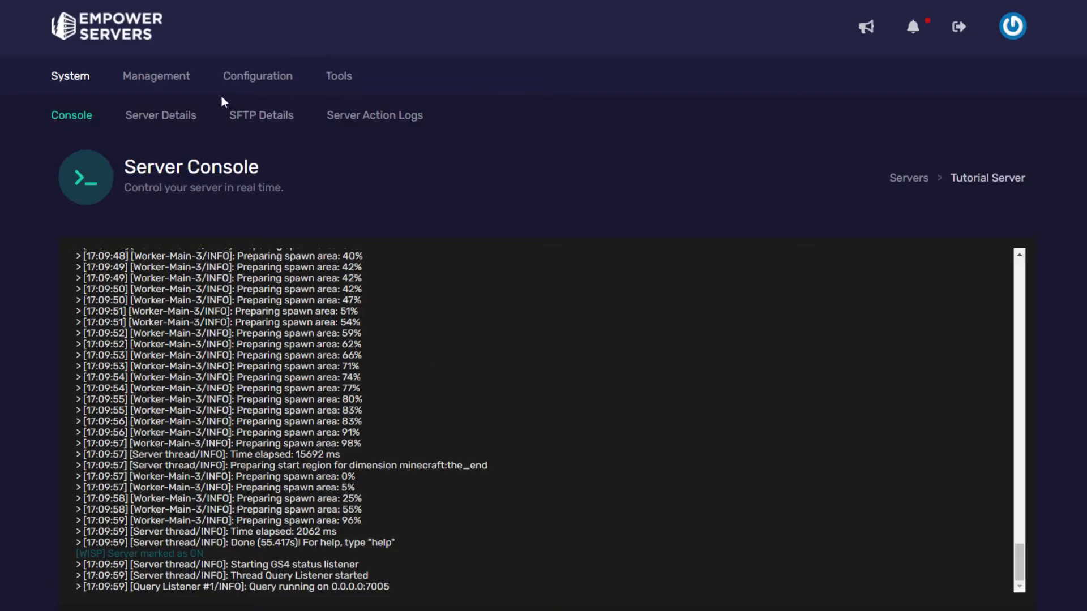
Step: Switch back to the Empower Servers panel and open the plugins folder in the Tutorial Server's file manager
left_click(157, 76)
left_click(121, 114)
scroll(529, 283, "down", 3)
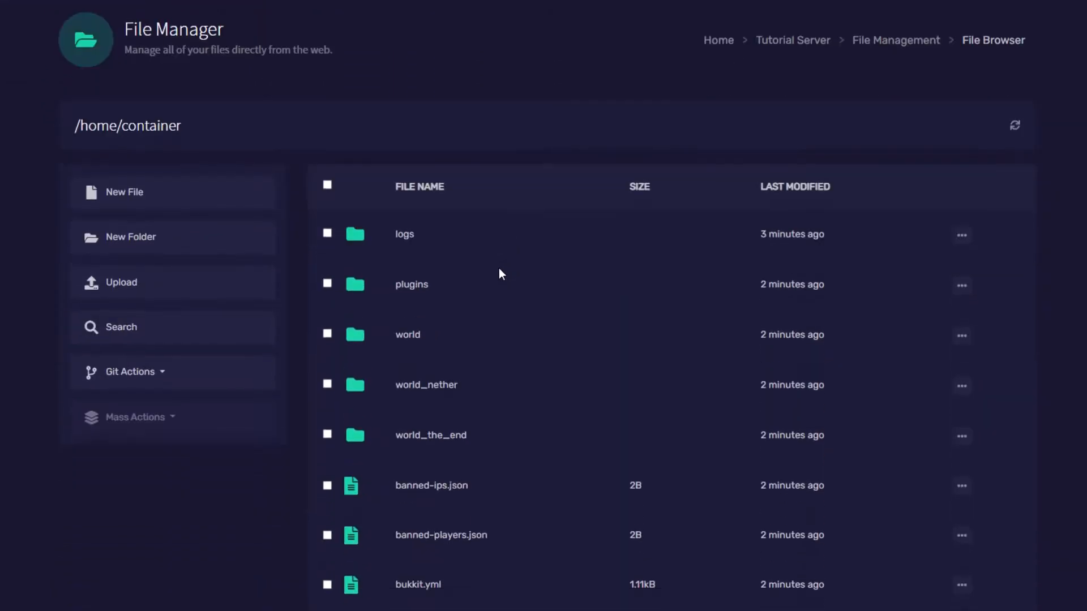
left_click(411, 285)
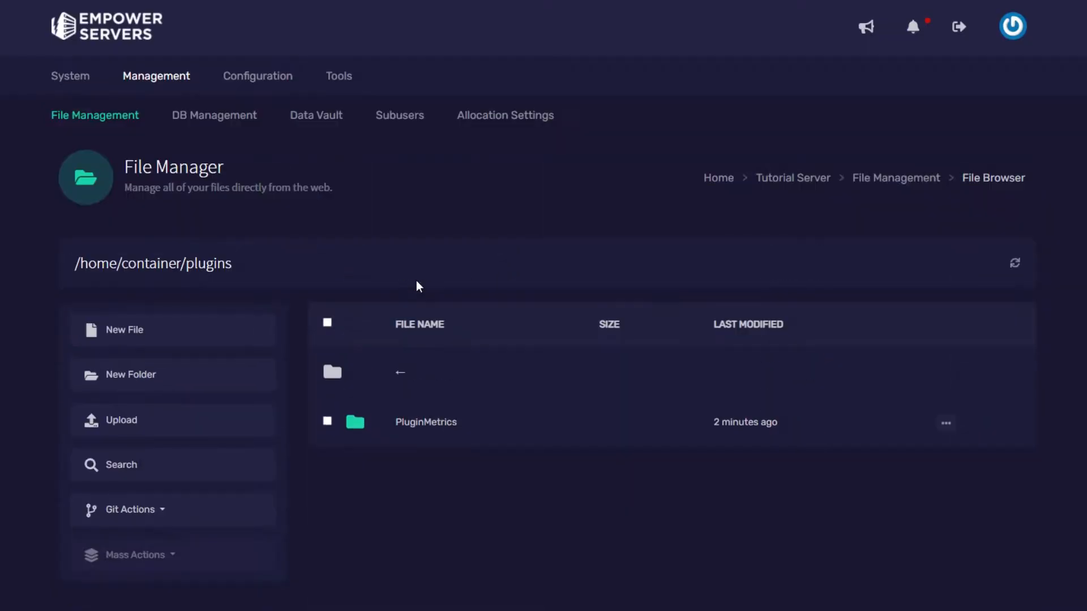
scroll(415, 297, "down", 3)
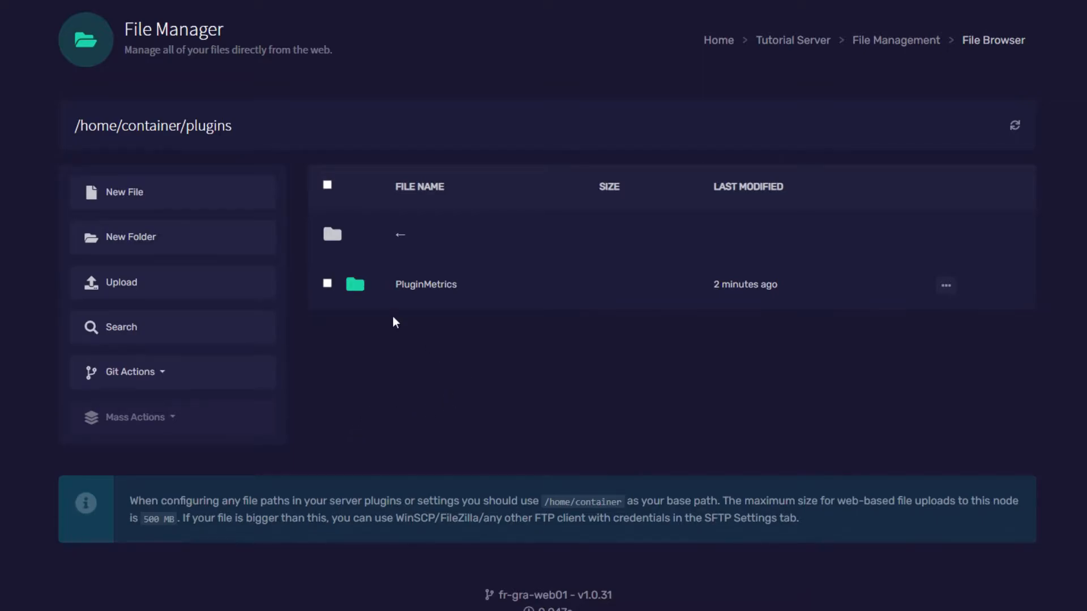
Step: Upload Geyser-Spigot.jar and floodgate-bukkit.jar from the desktop geyser folder to the server's plugins folder
left_click(118, 286)
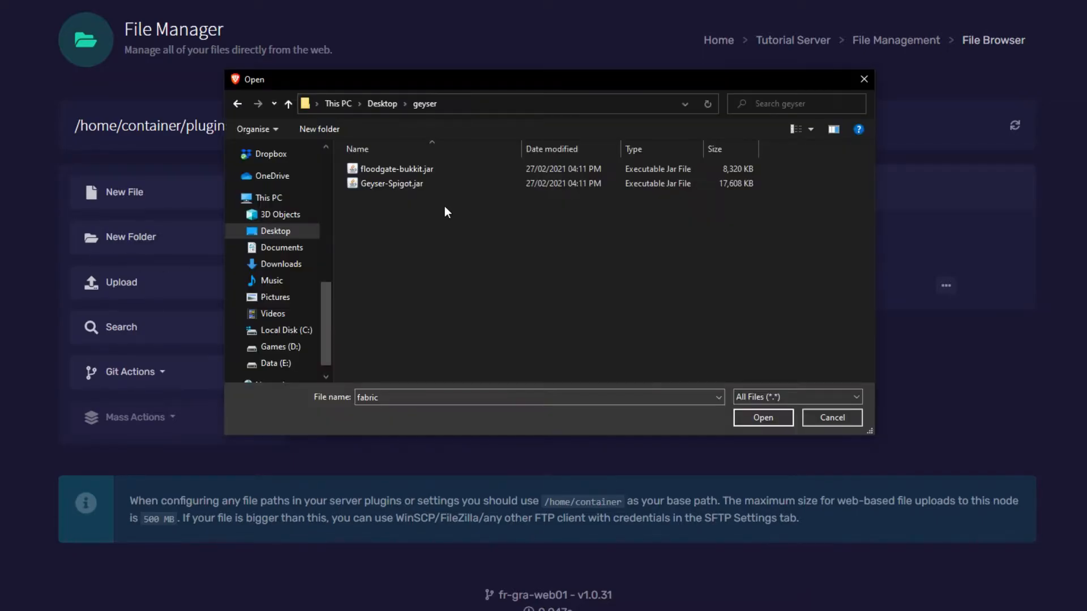
left_click(416, 188)
left_click(750, 419)
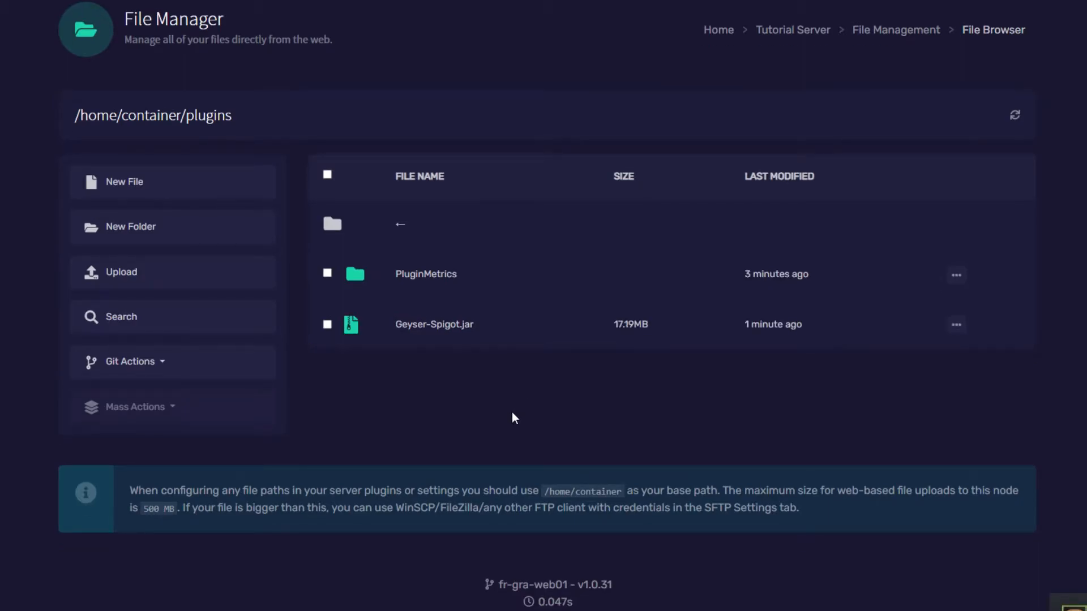
left_click(149, 282)
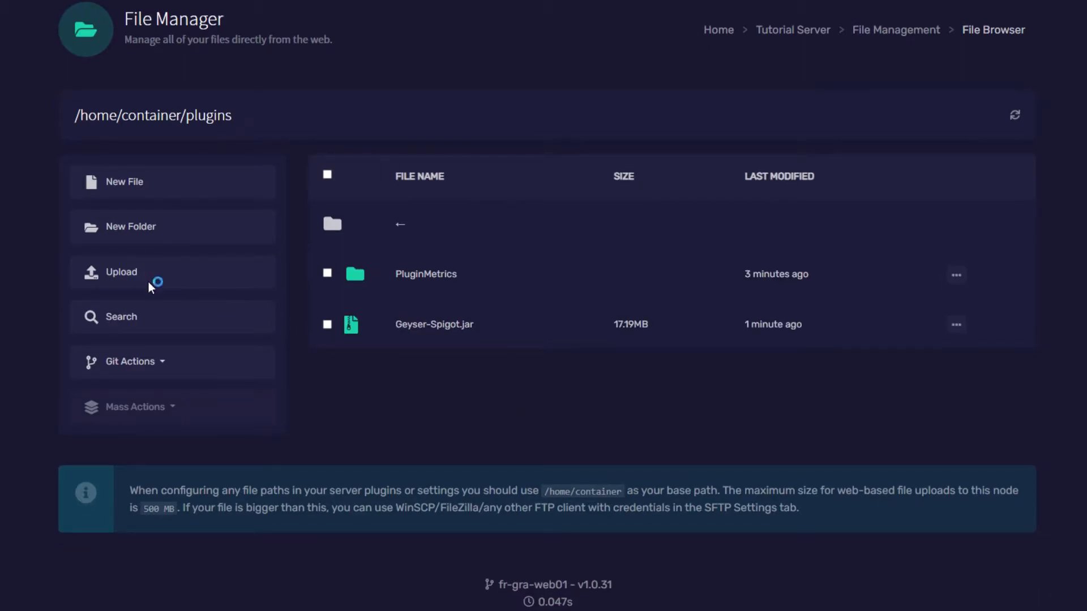
left_click(406, 171)
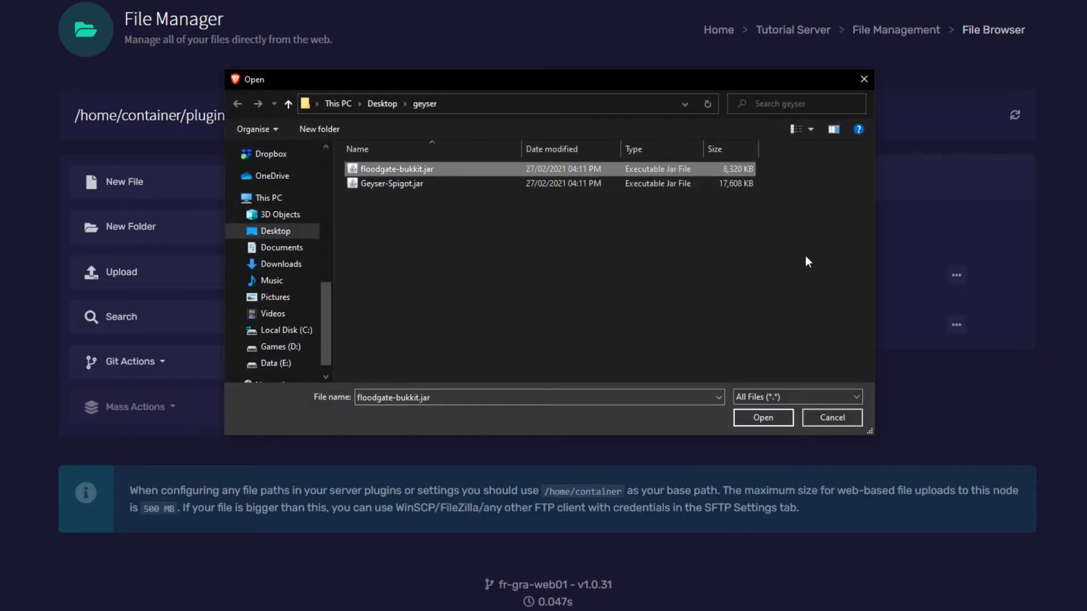
left_click(762, 418)
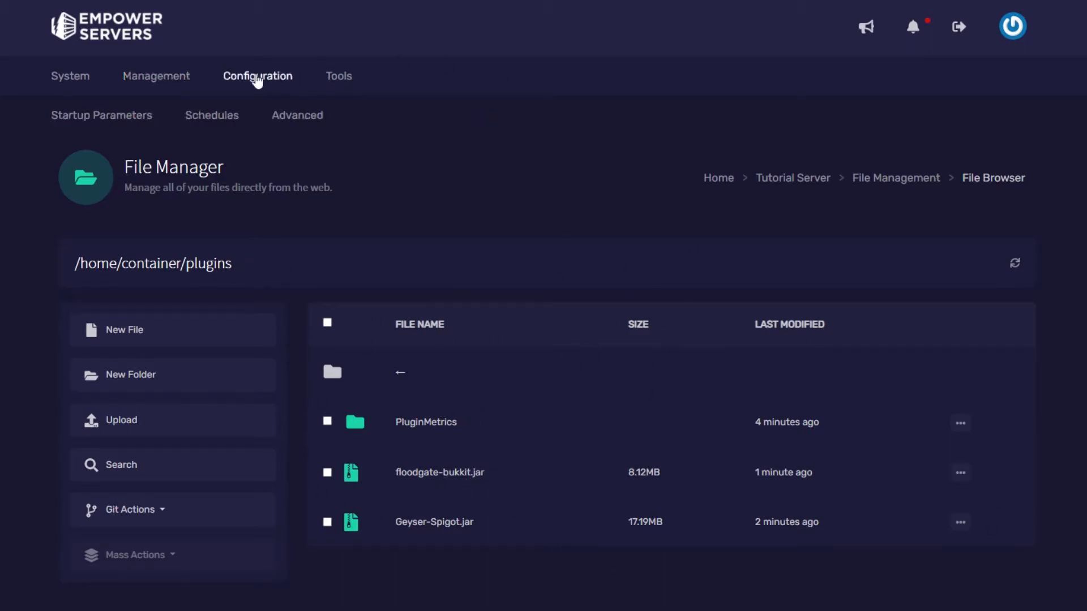
Step: Restart the server from its console and check the log for the Geyser and Floodgate plugins loading
mouse_move(81, 85)
left_click(89, 116)
scroll(544, 331, "down", 6)
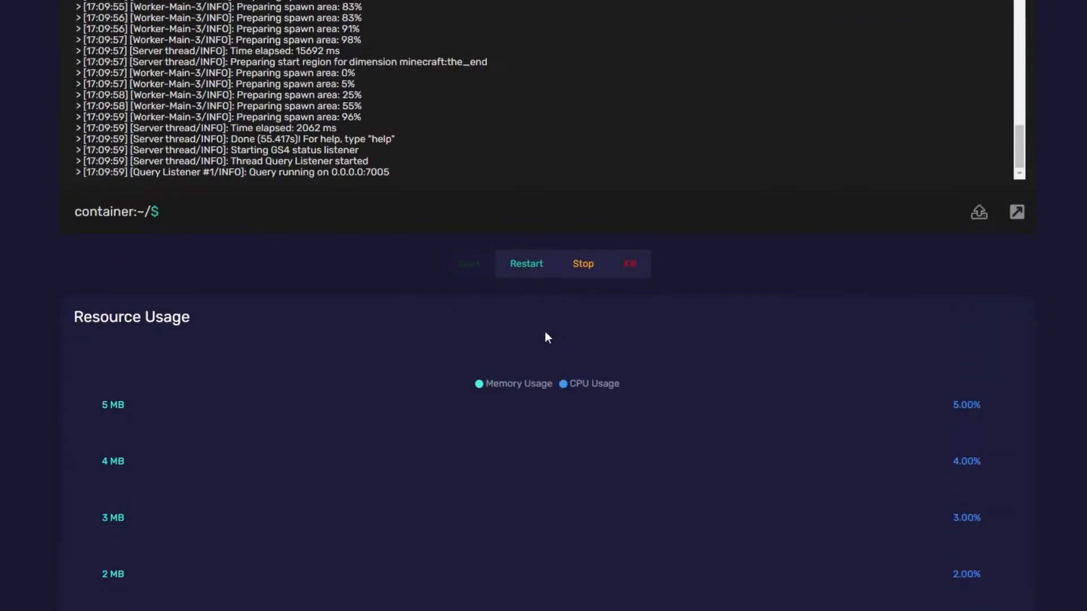
scroll(532, 281, "up", 3)
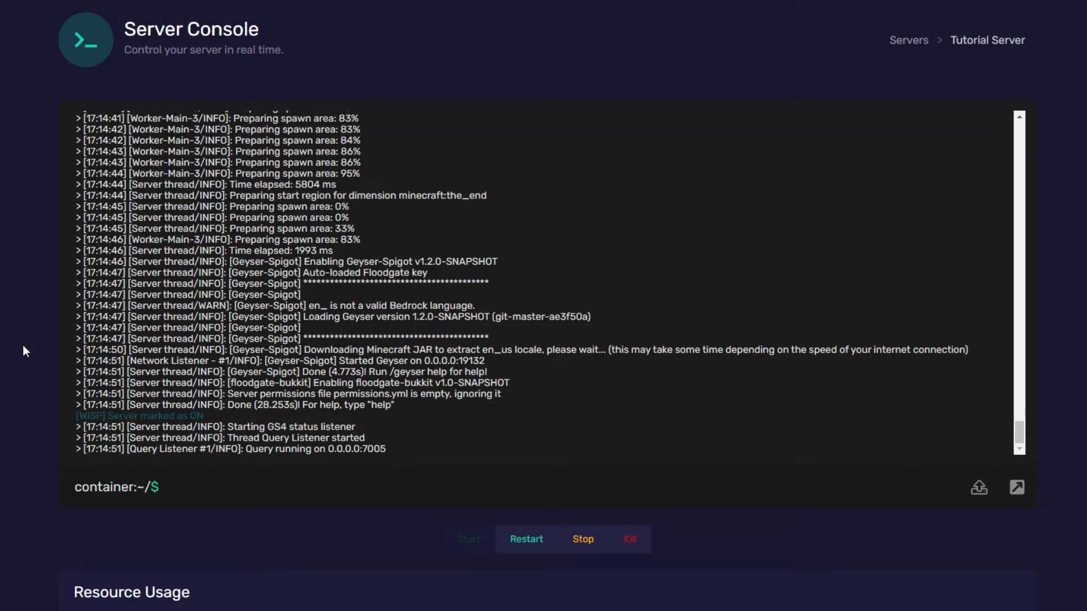
scroll(23, 347, "up", 1)
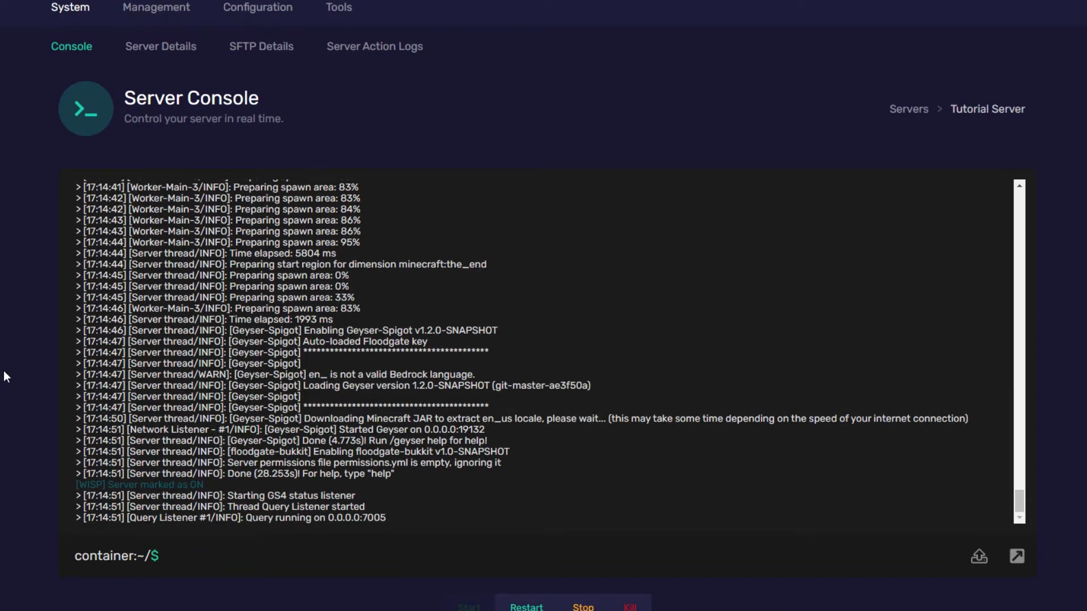
scroll(5, 369, "up", 1)
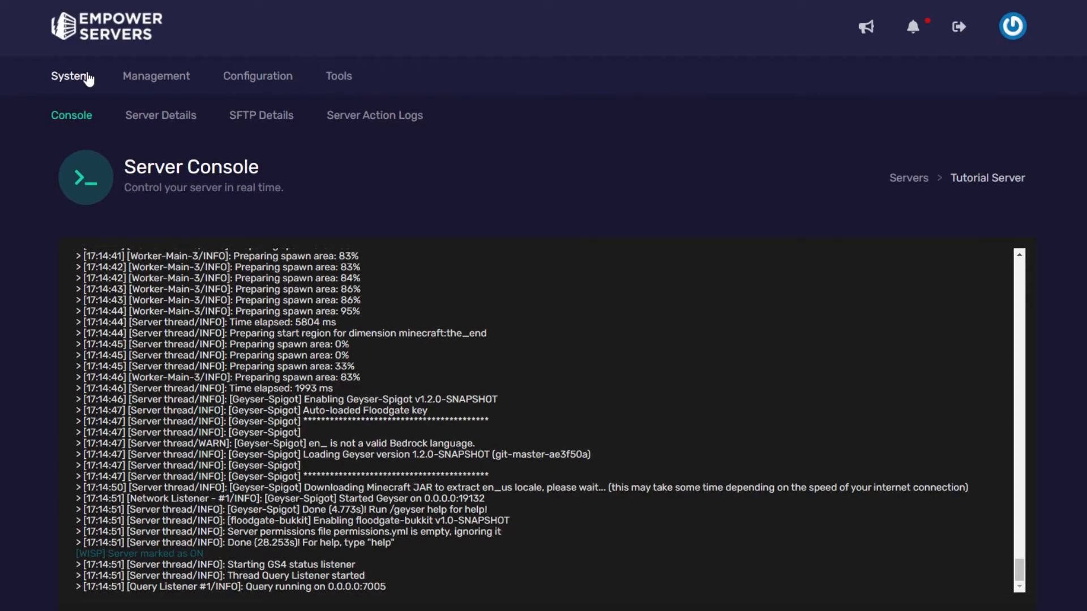
Step: Open the server details and highlight the port number at the end of the server's IP address
left_click(166, 124)
scroll(388, 345, "down", 4)
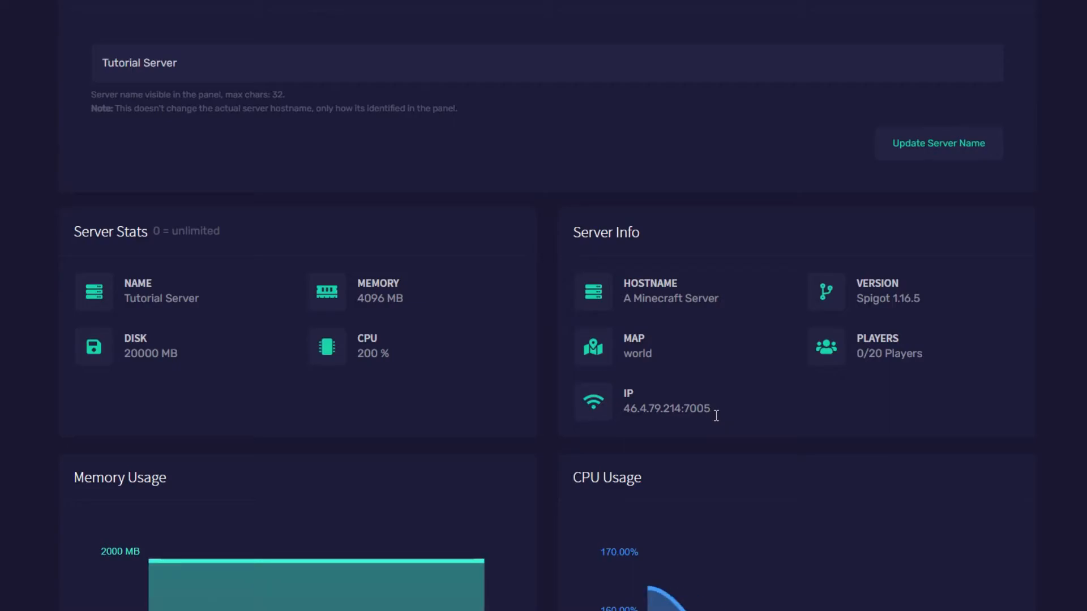
left_click_drag(712, 411, 693, 415)
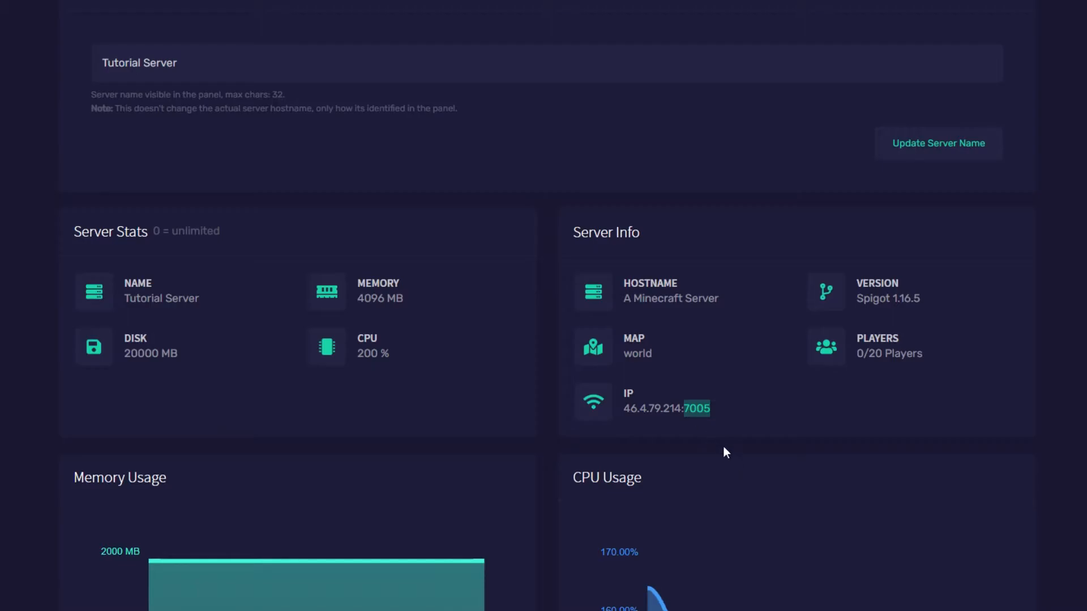
Step: Open config.yml from the Geyser-Spigot plugin folder in the server's file manager
scroll(769, 471, "up", 5)
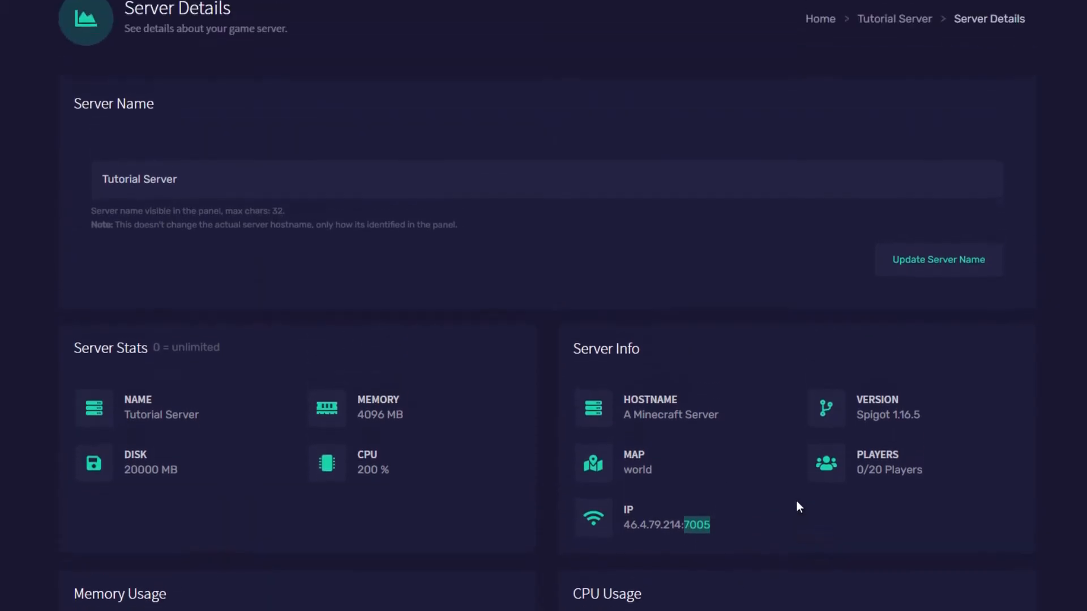
left_click(156, 75)
left_click(118, 115)
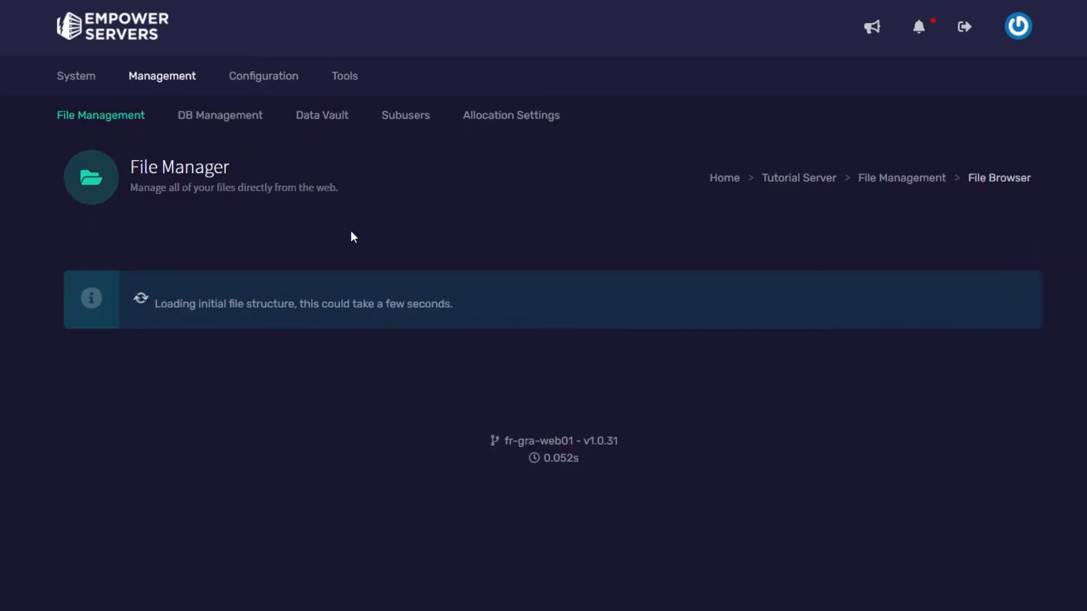
scroll(400, 226, "down", 3)
left_click(409, 218)
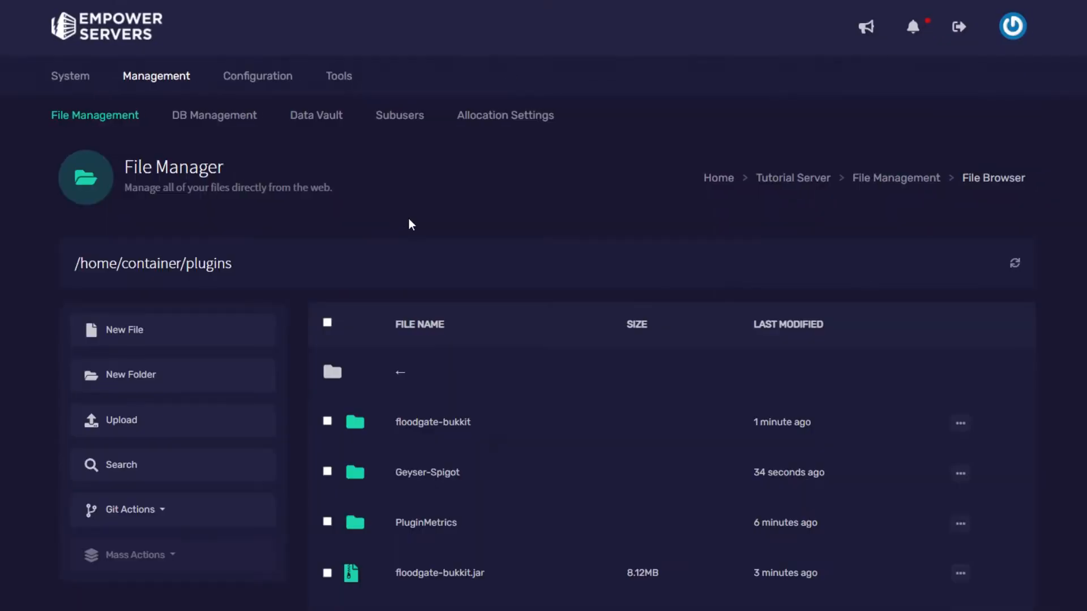
scroll(408, 223, "down", 3)
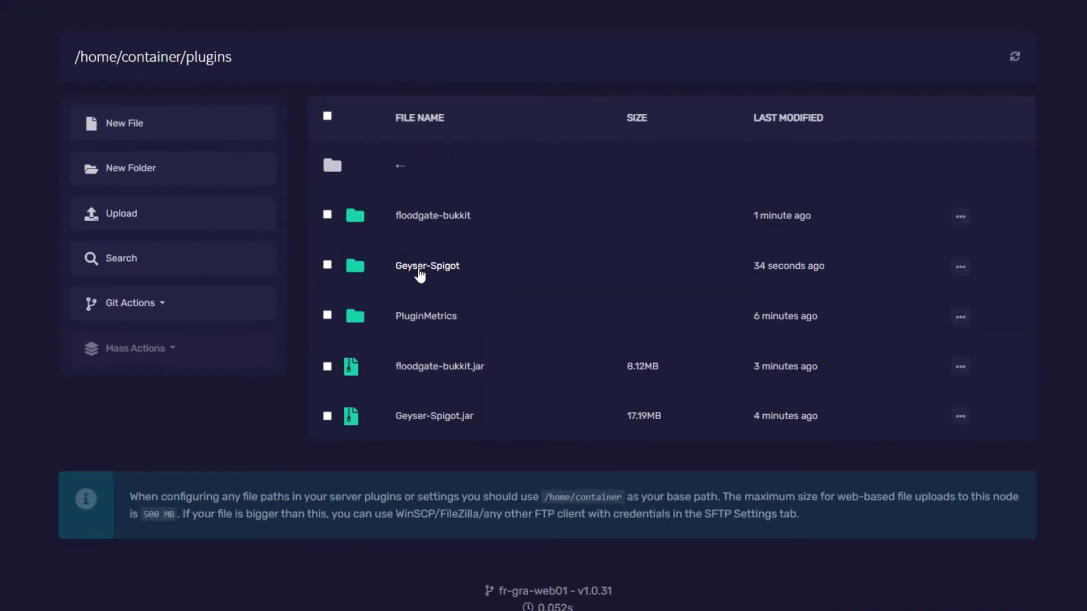
left_click(419, 267)
scroll(417, 380, "down", 3)
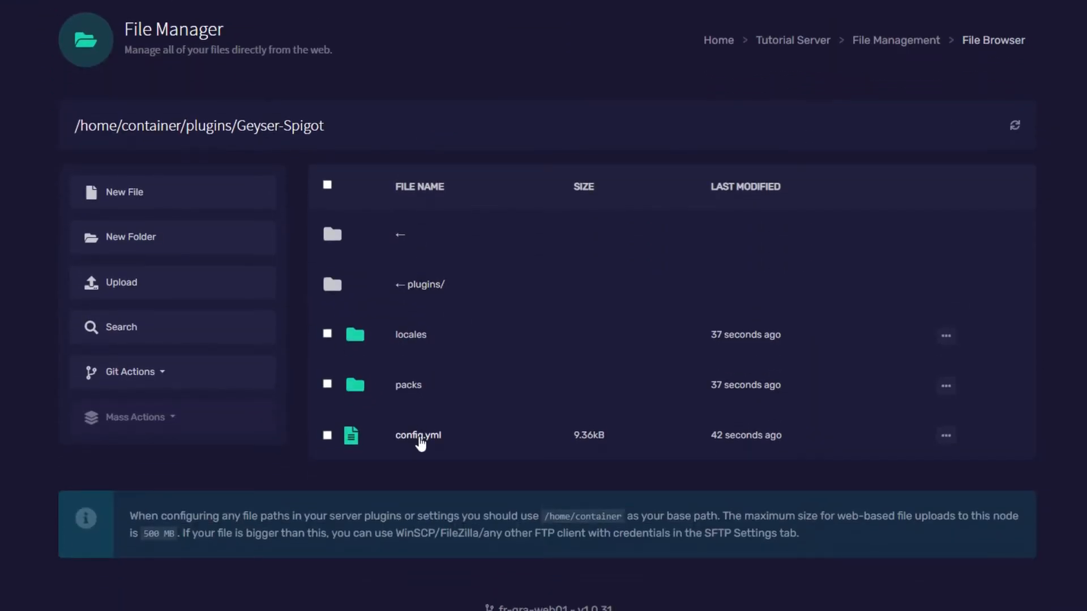
left_click(418, 442)
Step: Set the port in the bedrock section of Geyser's config.yml to 7005
scroll(329, 269, "down", 3)
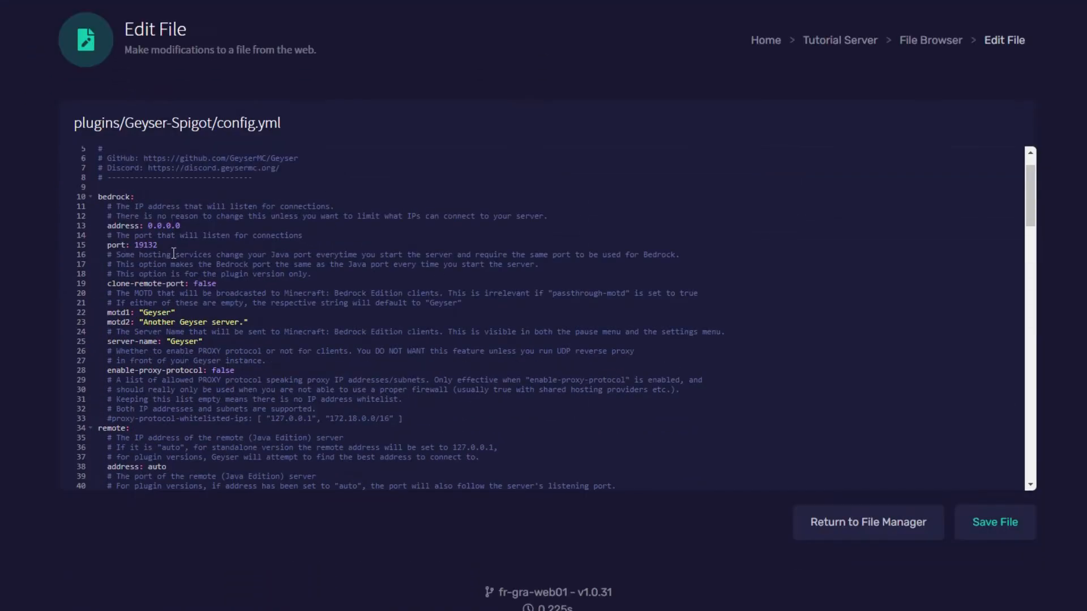
left_click(187, 247)
key("BackSpace")
key("BackSpace")
key("BackSpace")
key("BackSpace")
key("BackSpace")
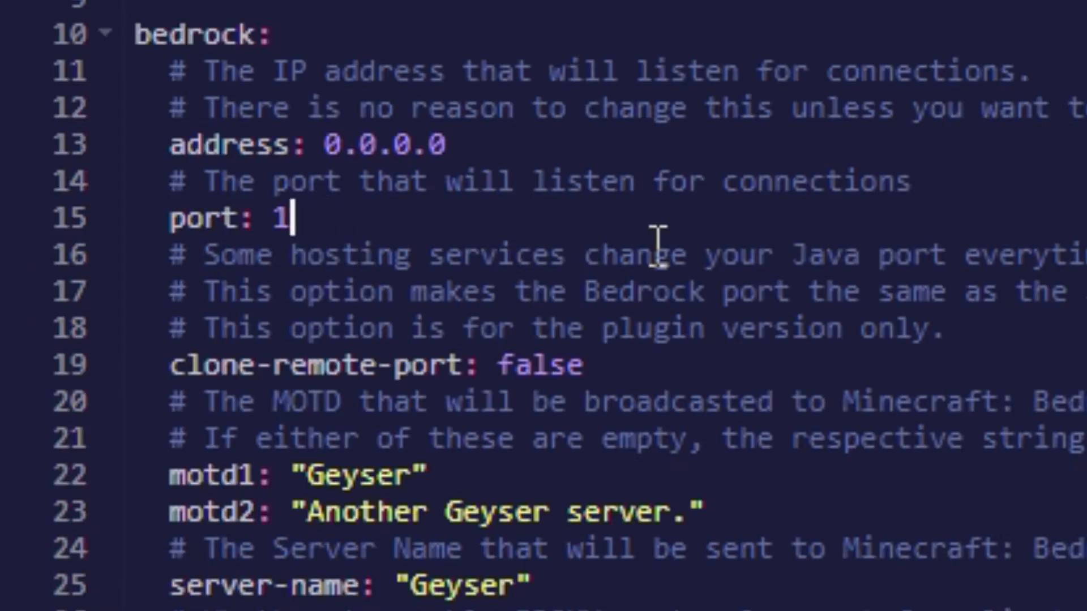
type("7005")
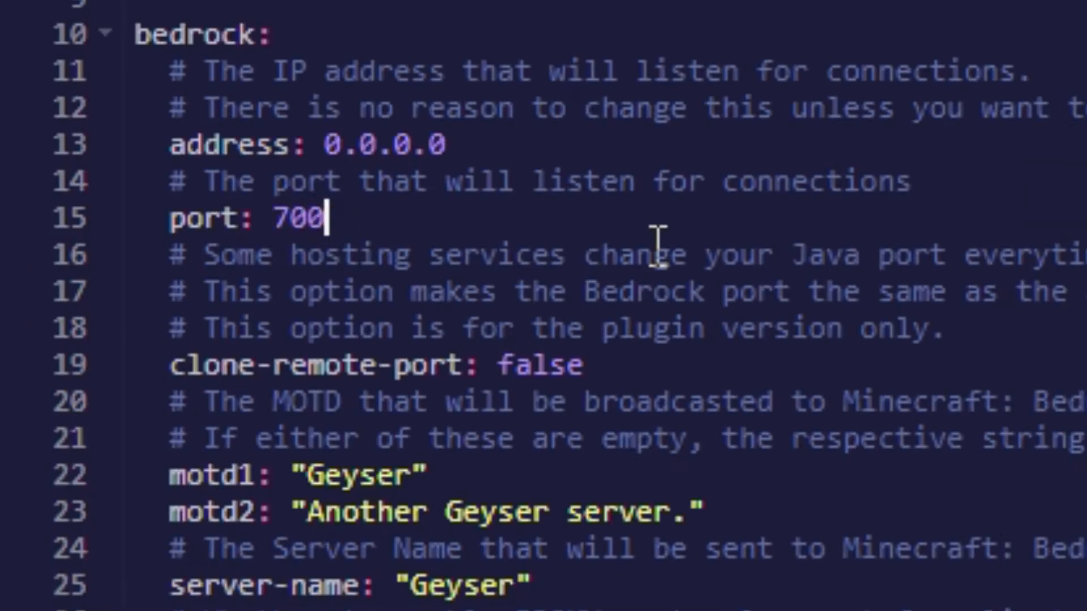
Step: Set the Java server port in the remote section of the config to 7005
scroll(201, 271, "down", 3)
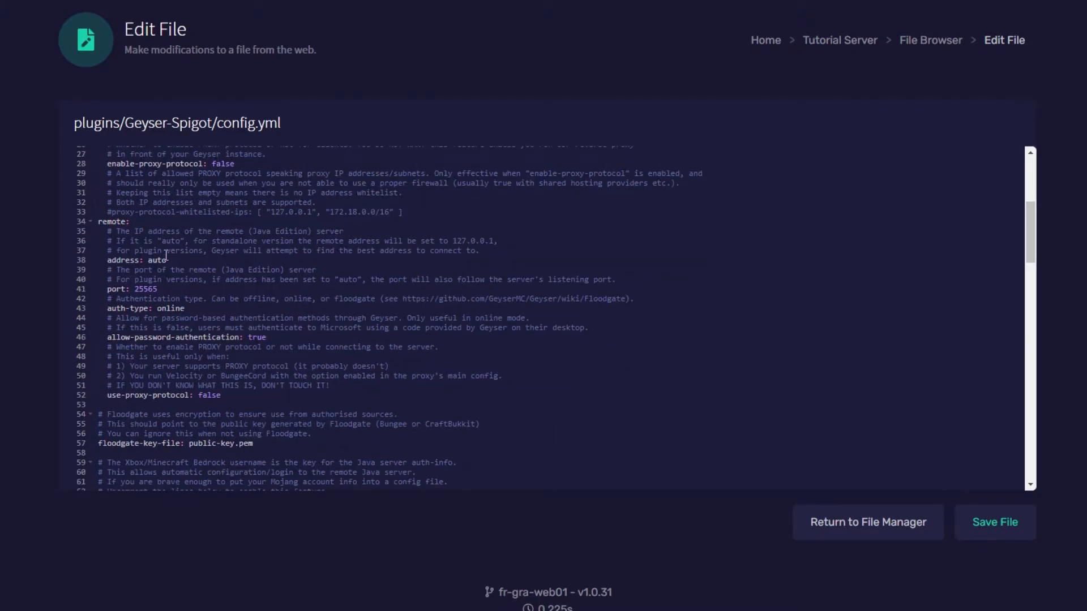
left_click(195, 289)
key("BackSpace")
key("BackSpace")
key("BackSpace")
key("BackSpace")
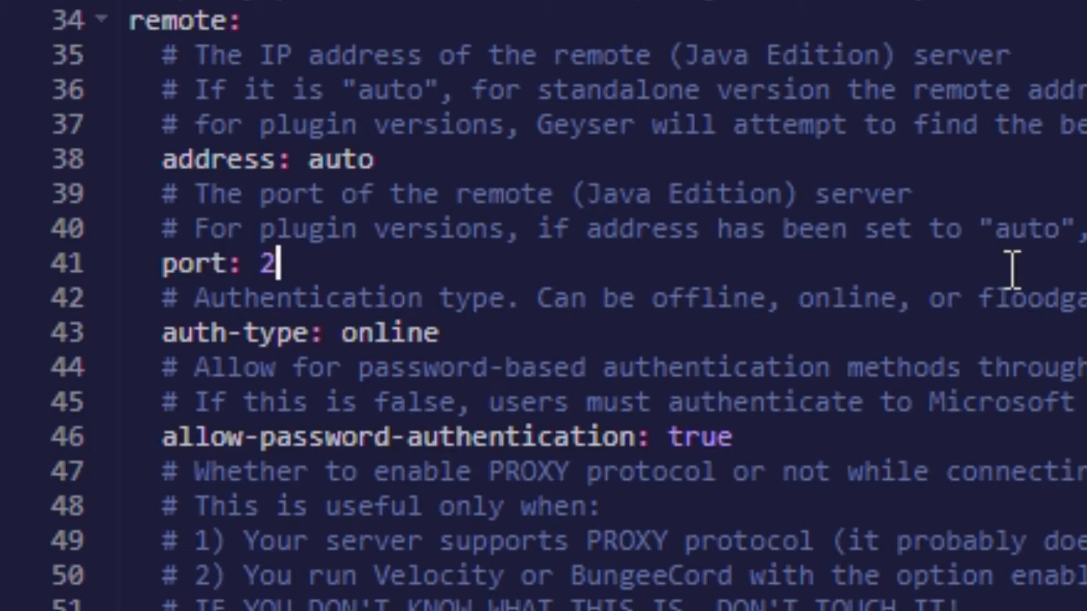
key("BackSpace")
type("7005")
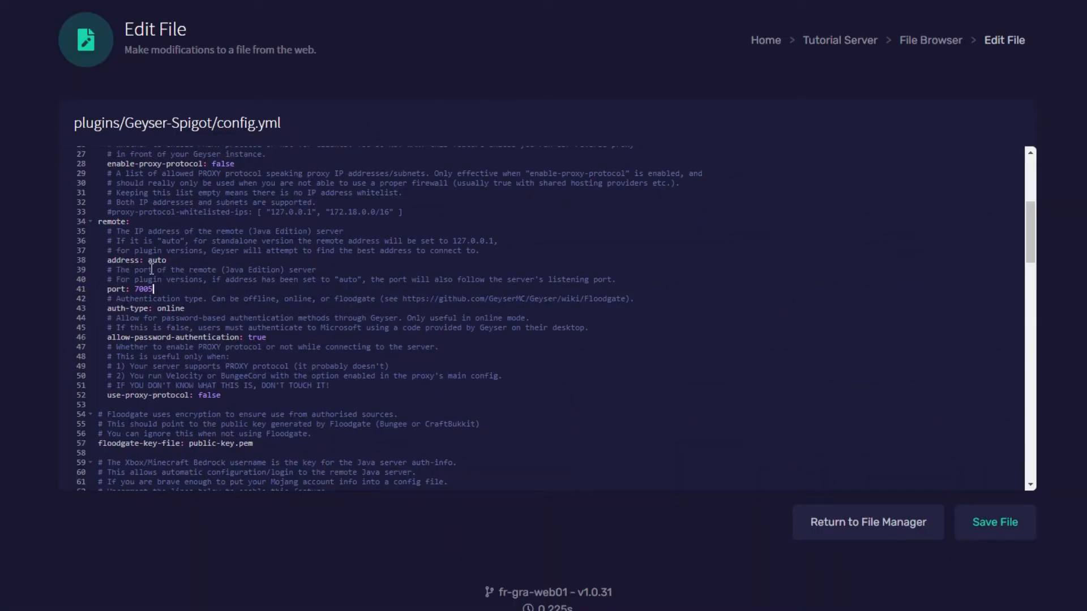
Step: Set the address in the remote section of the config to 127.0.0.1
left_click(218, 264)
key("BackSpace")
key("BackSpace")
key("BackSpace")
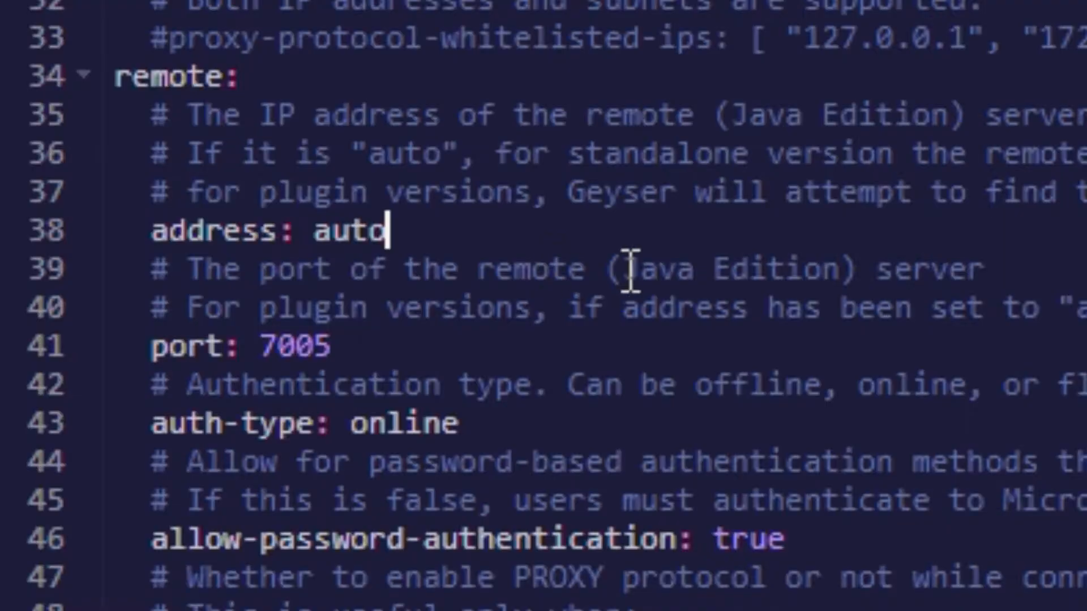
key("BackSpace")
type("12")
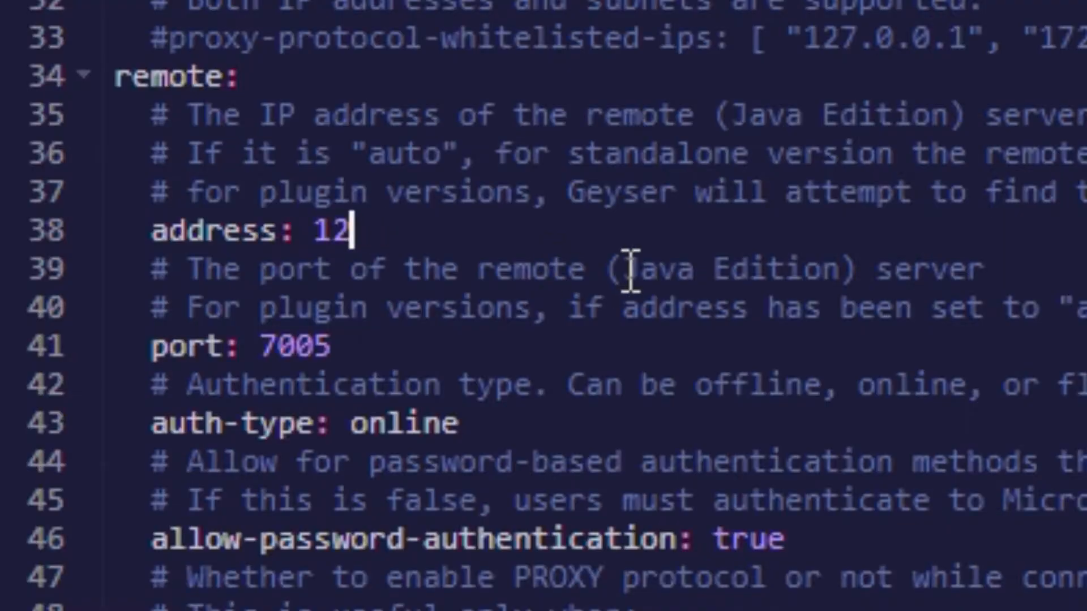
type("7.")
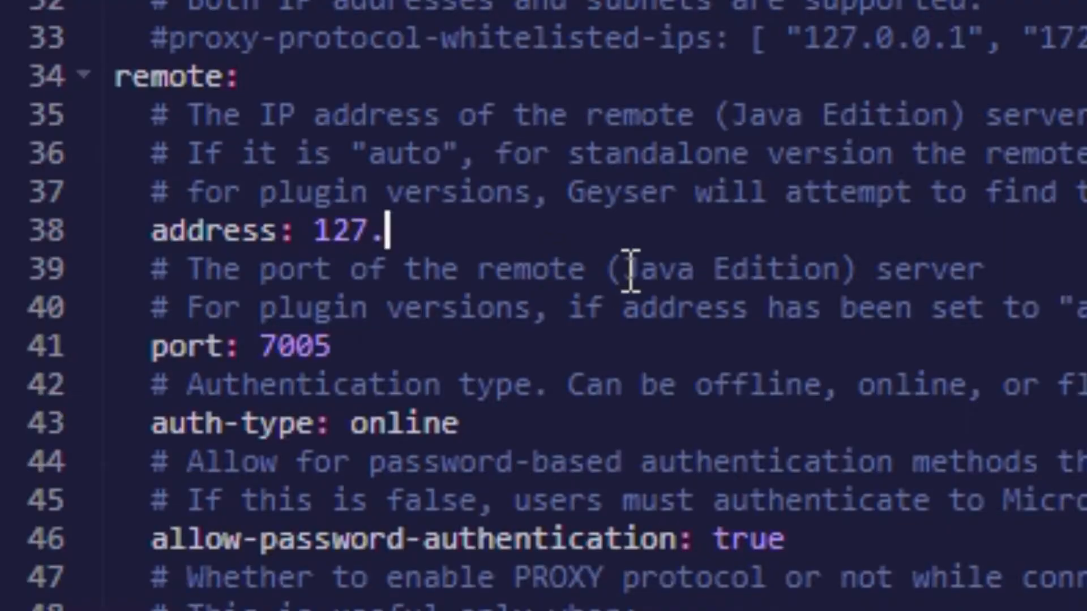
type("0.0.1")
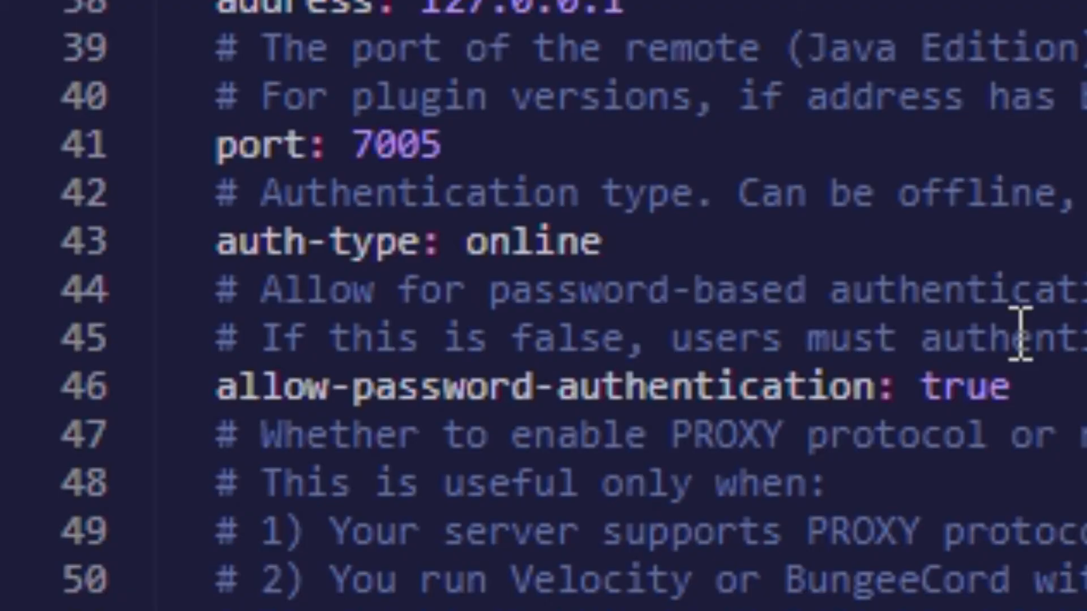
Step: Change the remote auth-type to floodgate and save the config file
key("BackSpace")
key("BackSpace")
key("BackSpace")
key("BackSpace")
key("BackSpace")
key("BackSpace")
type("floodgaa")
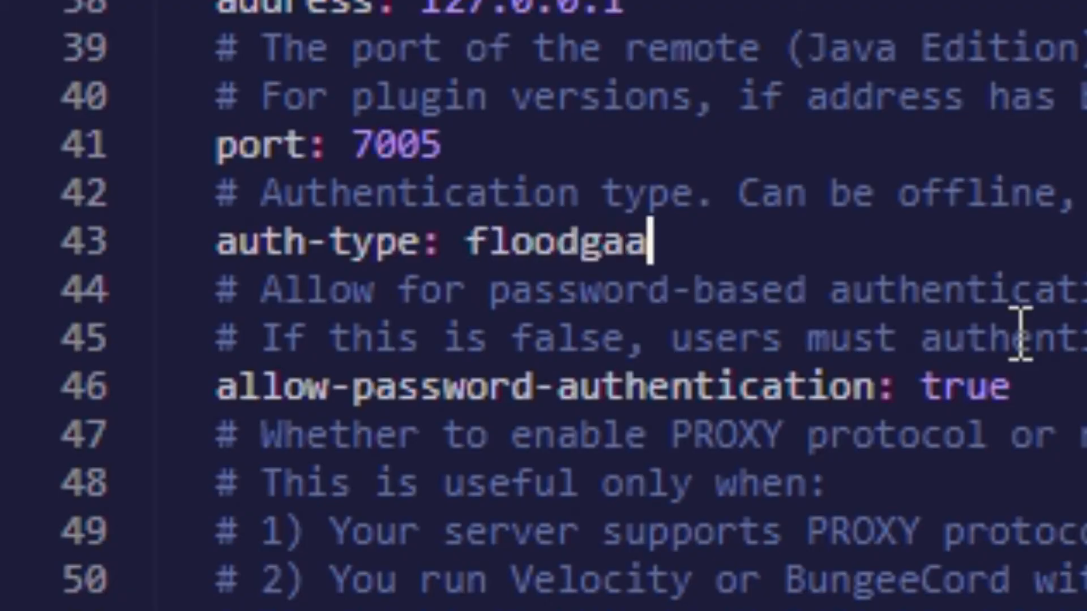
key("BackSpace")
type("te")
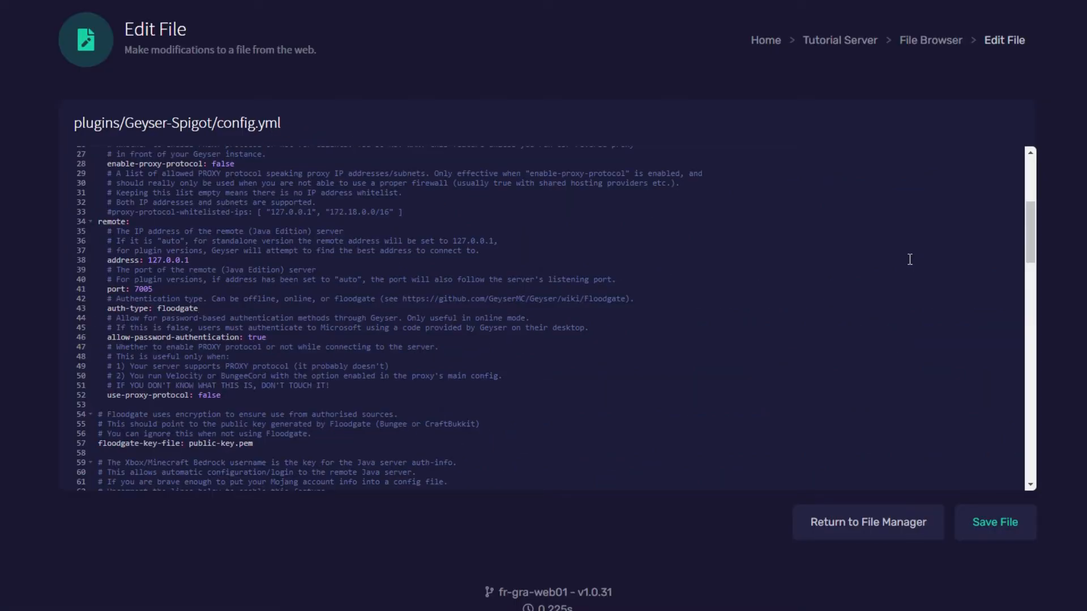
left_click(995, 523)
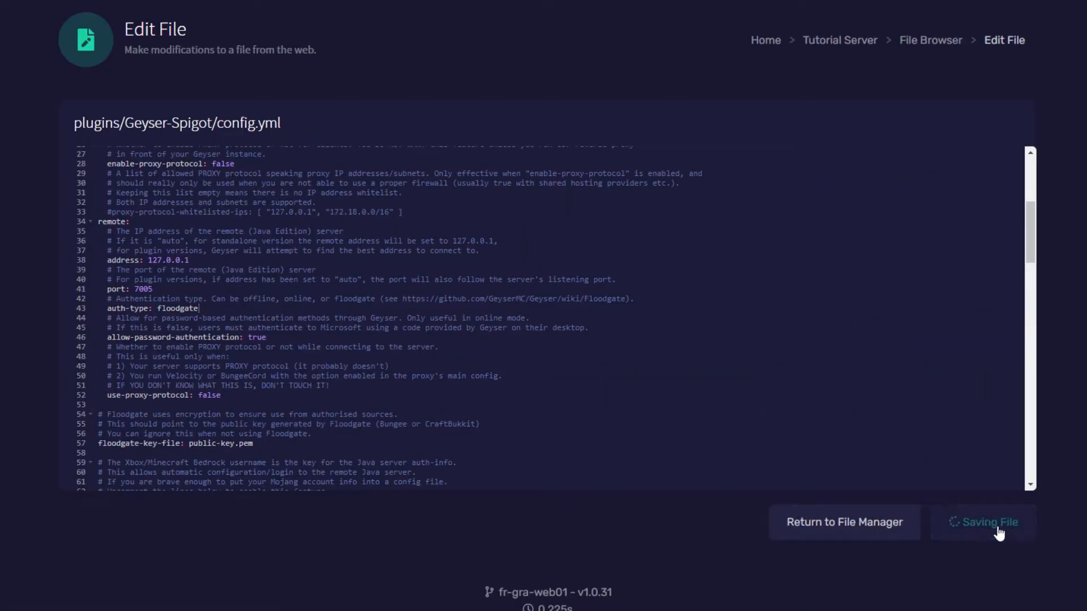
Step: Open the Tutorial Server's console and restart the server to apply the Geyser configuration
scroll(342, 267, "up", 3)
scroll(8, 238, "up", 3)
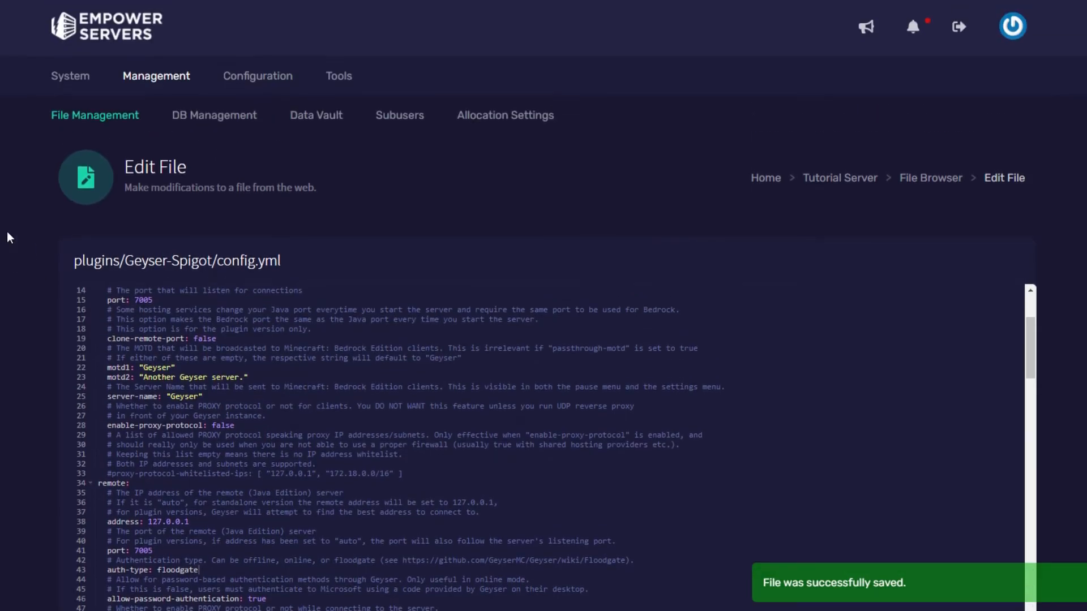
mouse_move(79, 76)
left_click(82, 119)
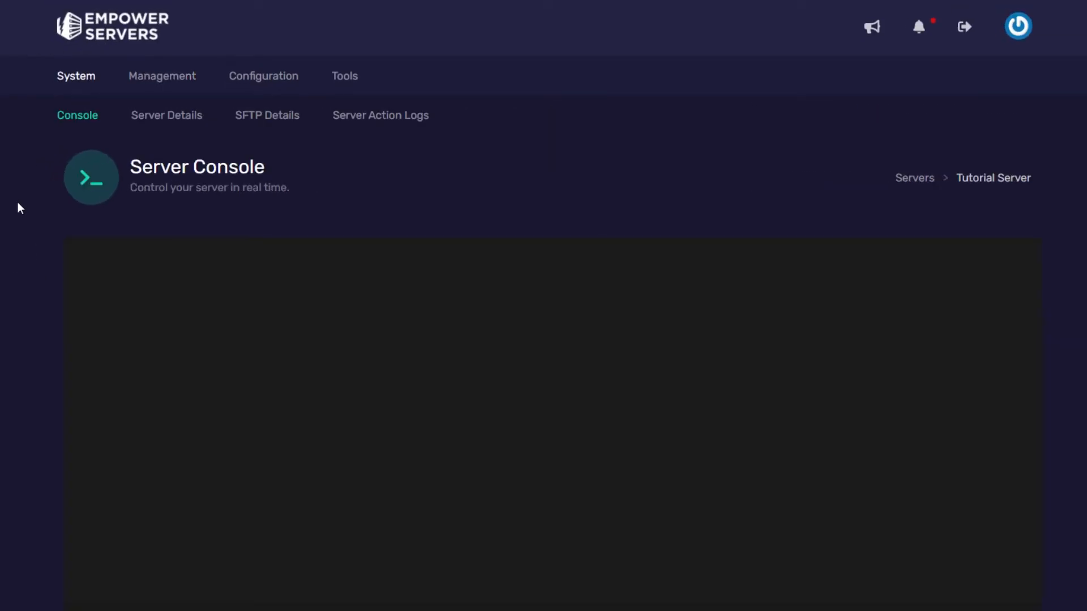
scroll(17, 206, "down", 5)
left_click(547, 403)
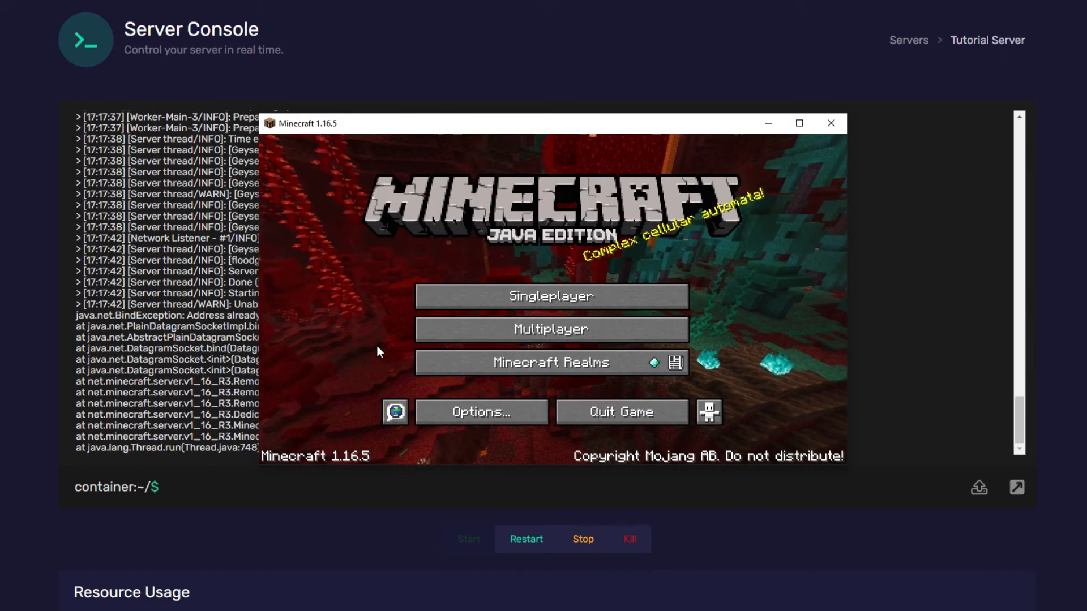
Step: Switch to Minecraft Java Edition 1.16.5 and join the saved Minecraft Server from the multiplayer list
left_click(547, 330)
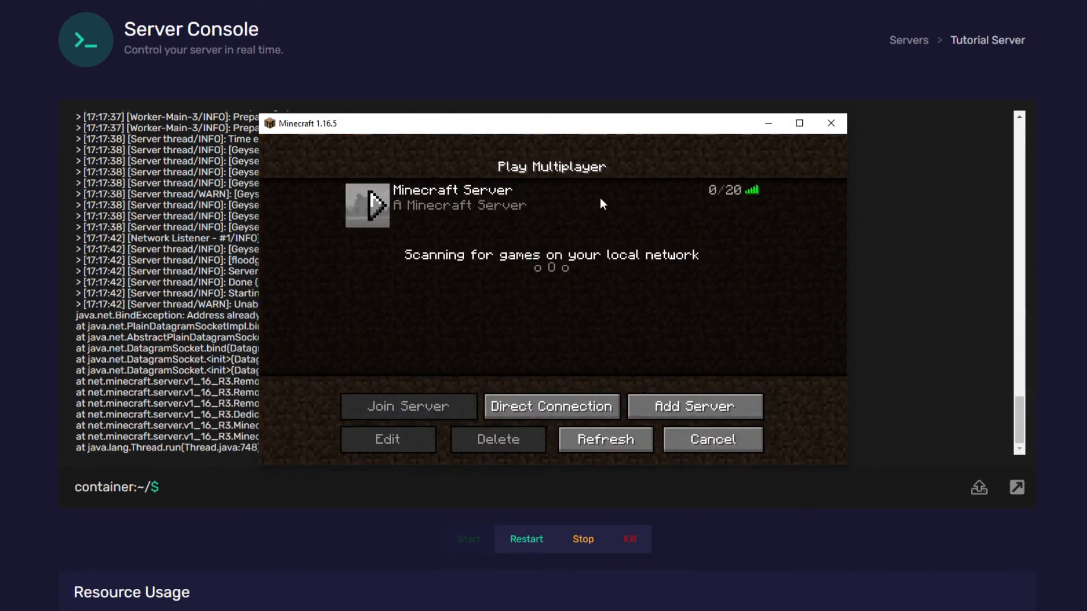
double_click(600, 199)
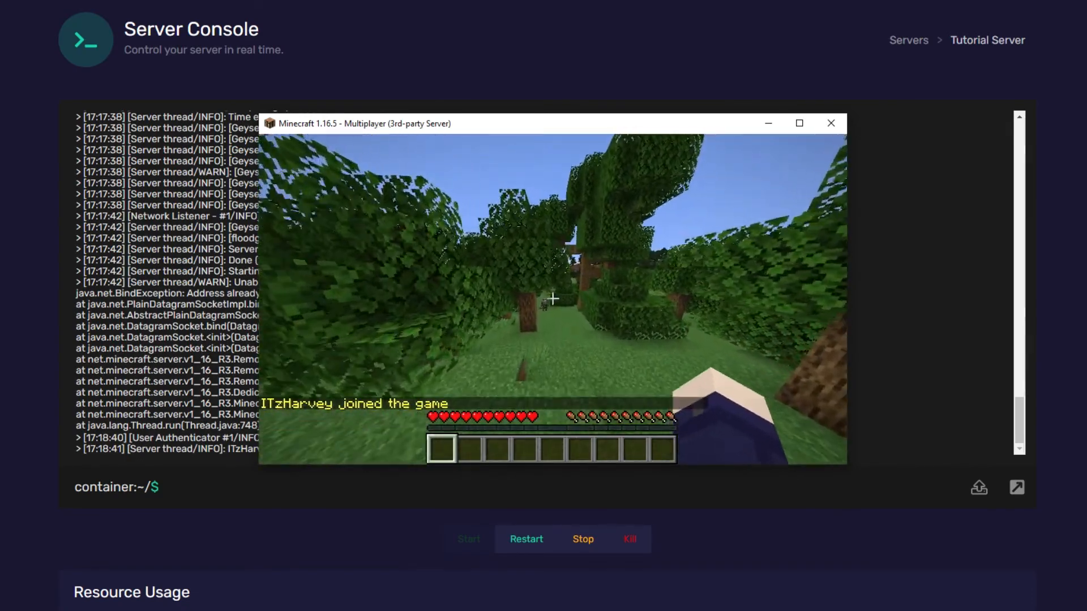
key("w")
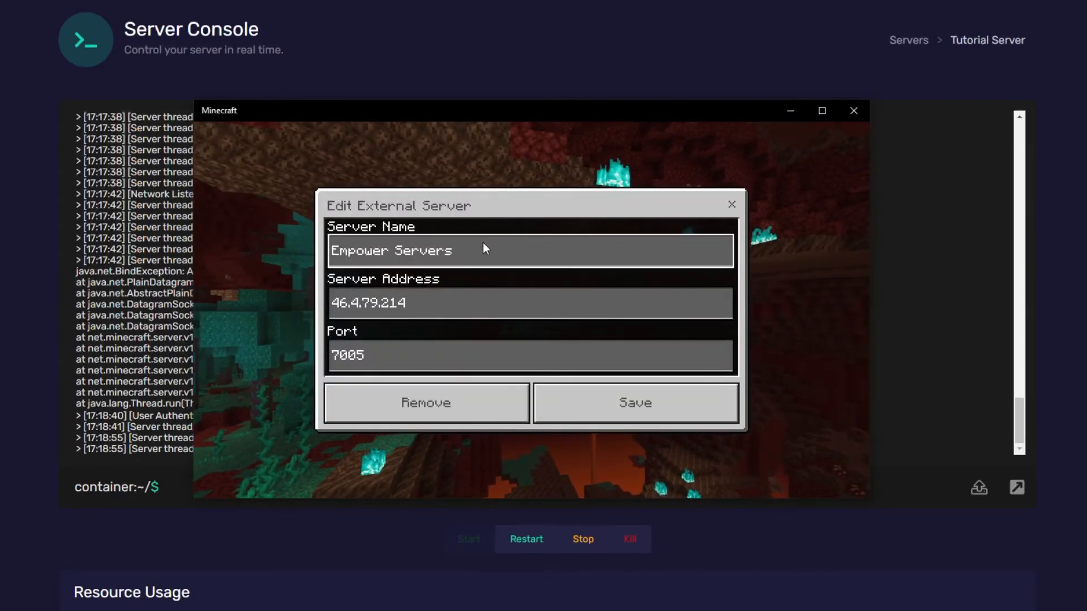
Step: In Minecraft Bedrock, save the Empower Servers entry with address 46.4.79.214 and port 7005, and join that server
left_click(637, 405)
left_click(610, 266)
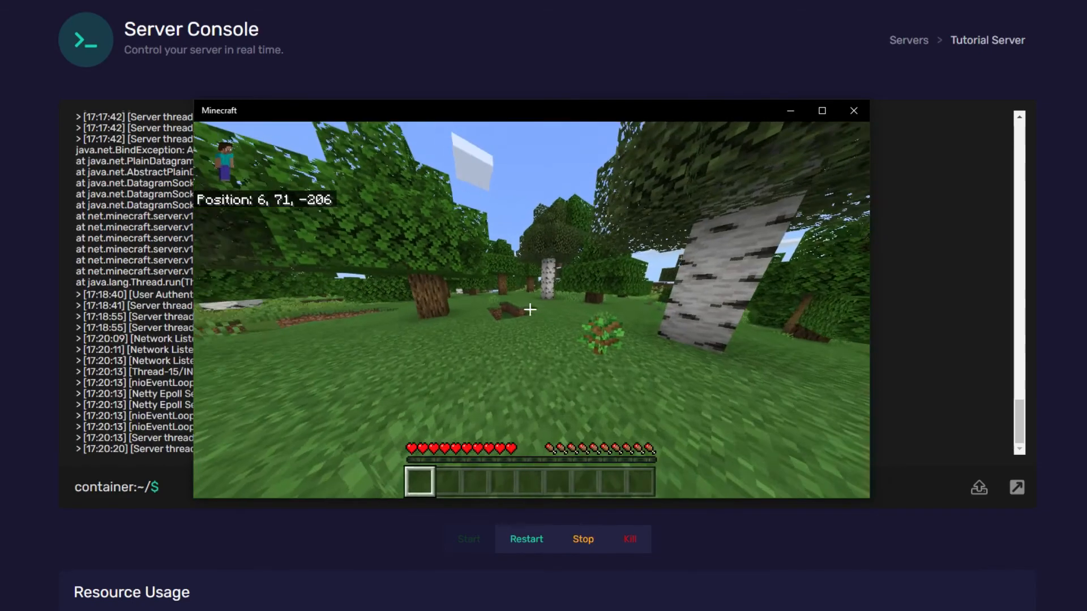
key("w")
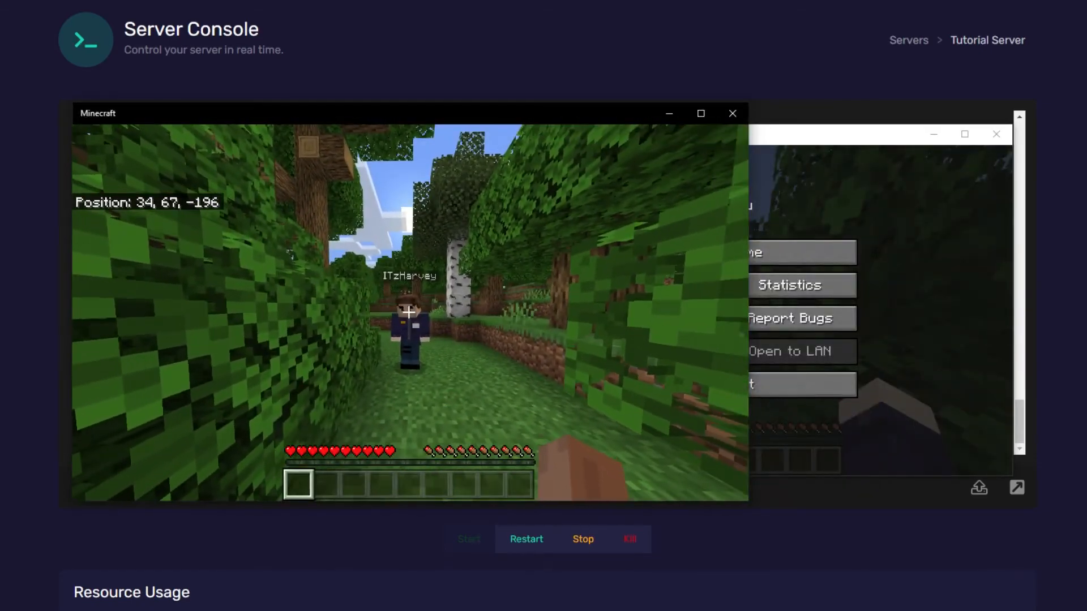
Step: Return to the paused Java Edition game to check both players together on the server
key("Escape")
left_click(805, 261)
left_click(718, 310)
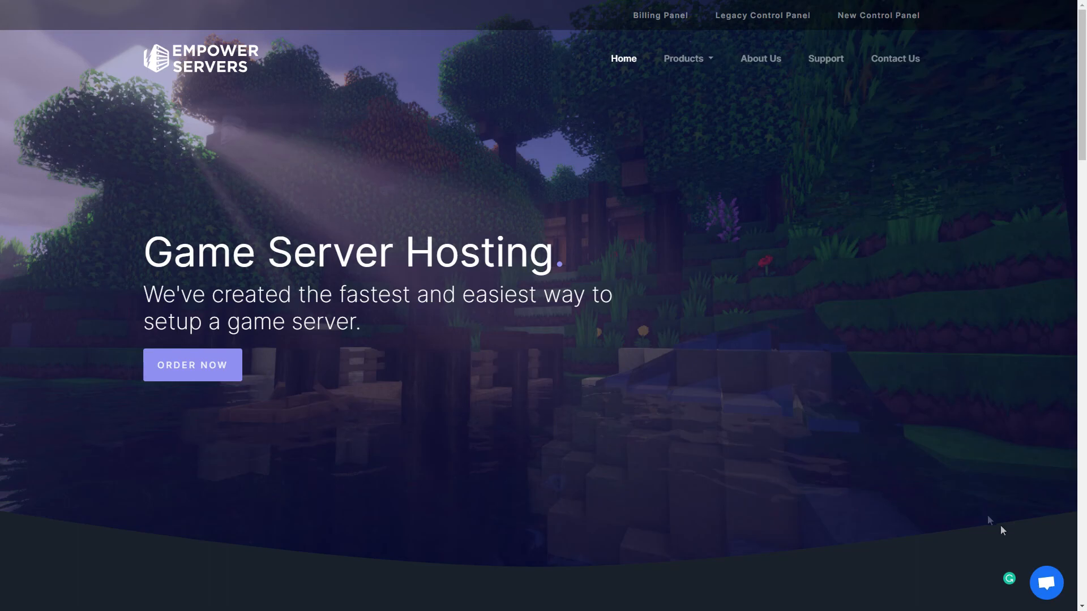
Step: Switch to the Empower Servers website and open its support live chat
left_click(1041, 584)
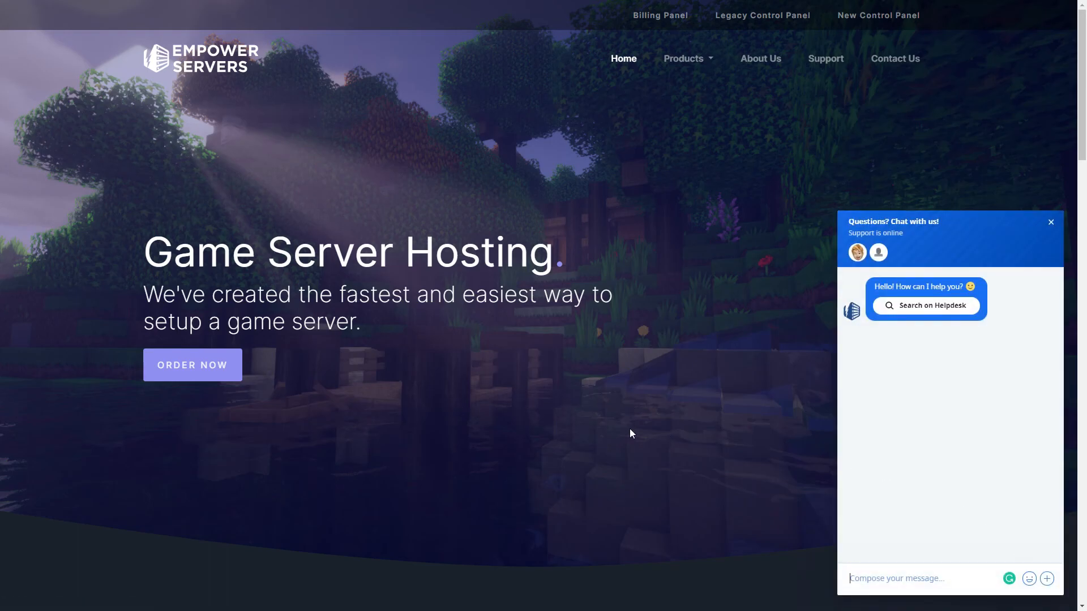